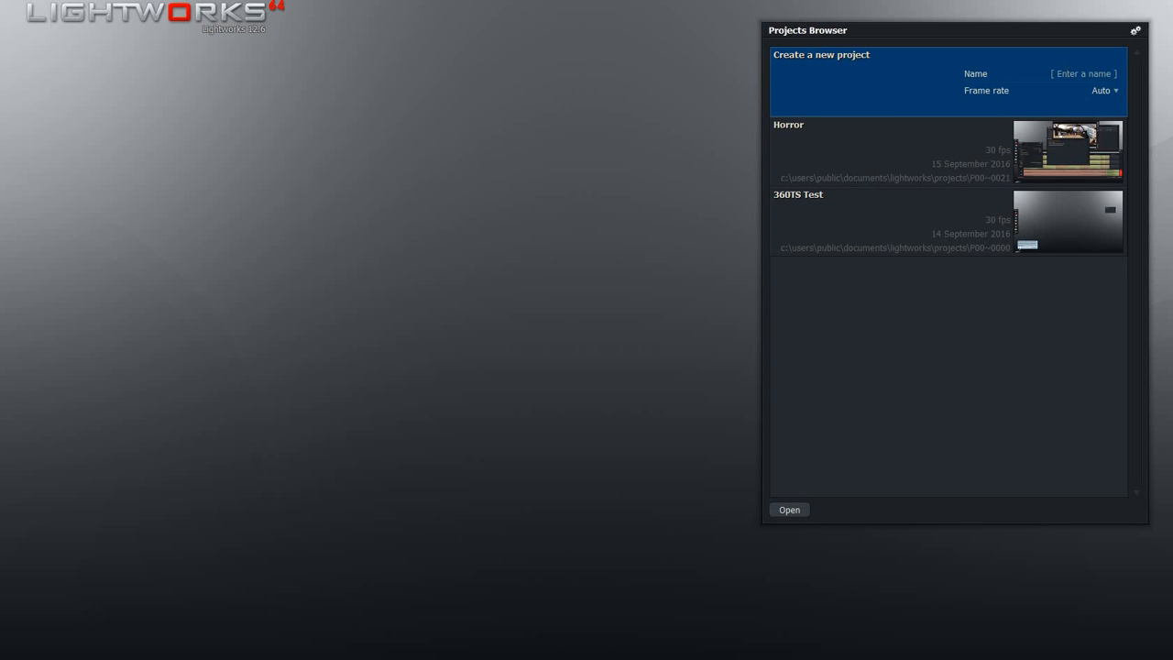
Create a new project named "Joiing Videos New" with the frame rate set to Auto.
left_click(1067, 73)
type("Joiing Videos New")
left_click(1083, 95)
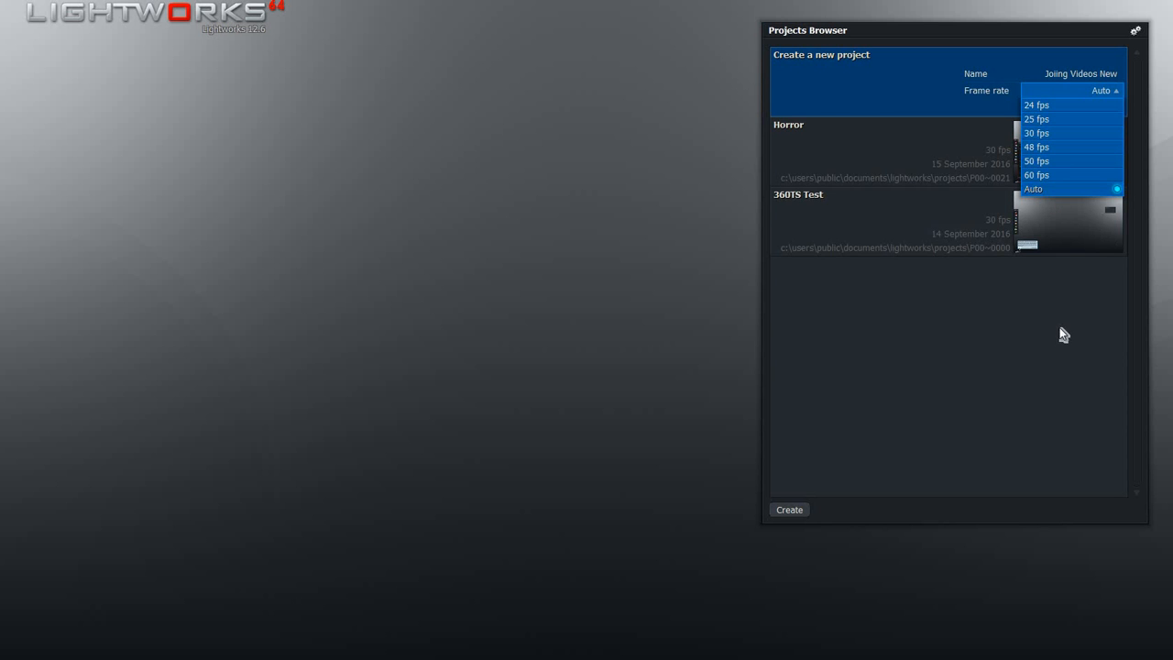
left_click(865, 98)
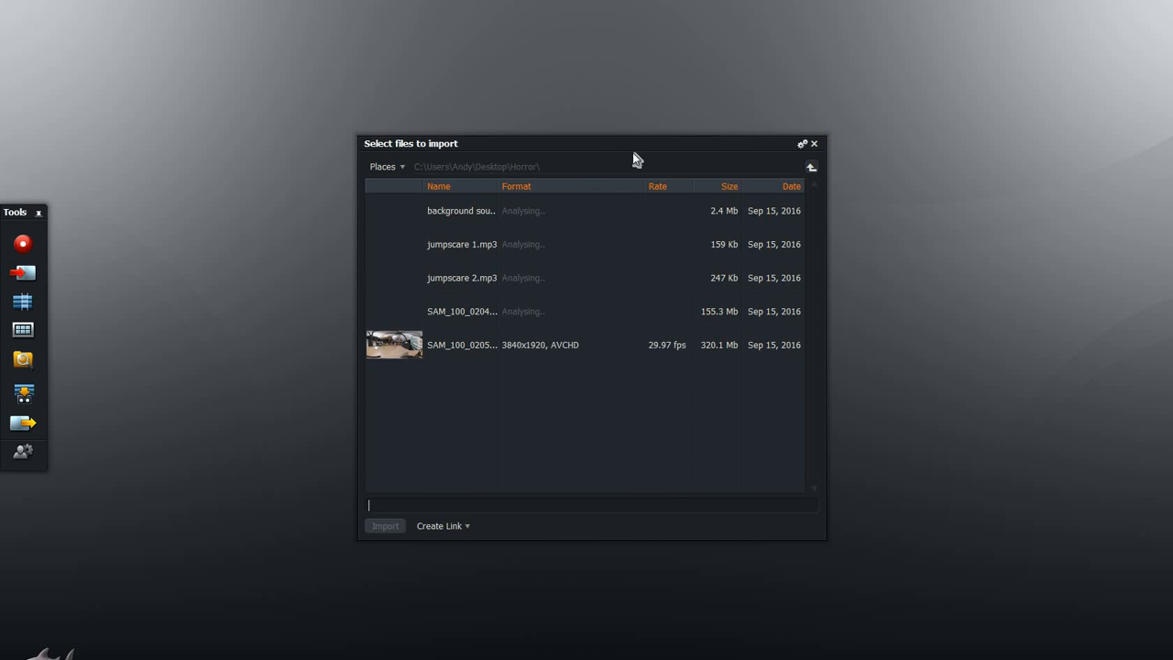
Move and resize the import window, and import SAM_100_0204.mp4 as a Create Link import.
left_click_drag(633, 152, 909, 26)
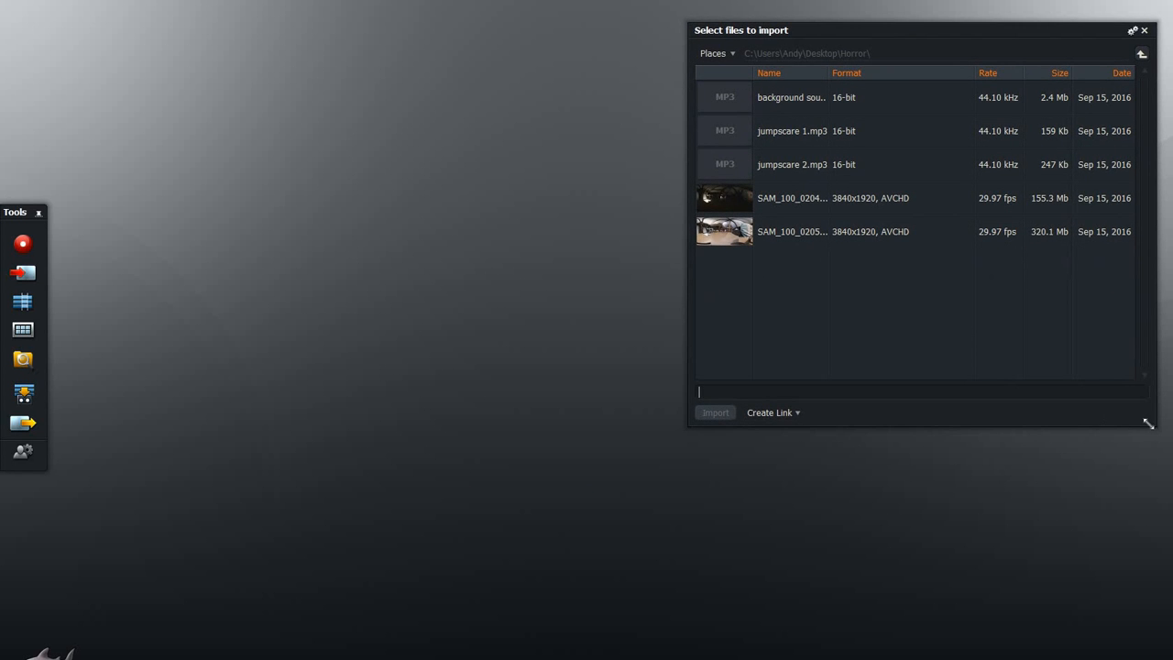
left_click_drag(1145, 424, 1172, 319)
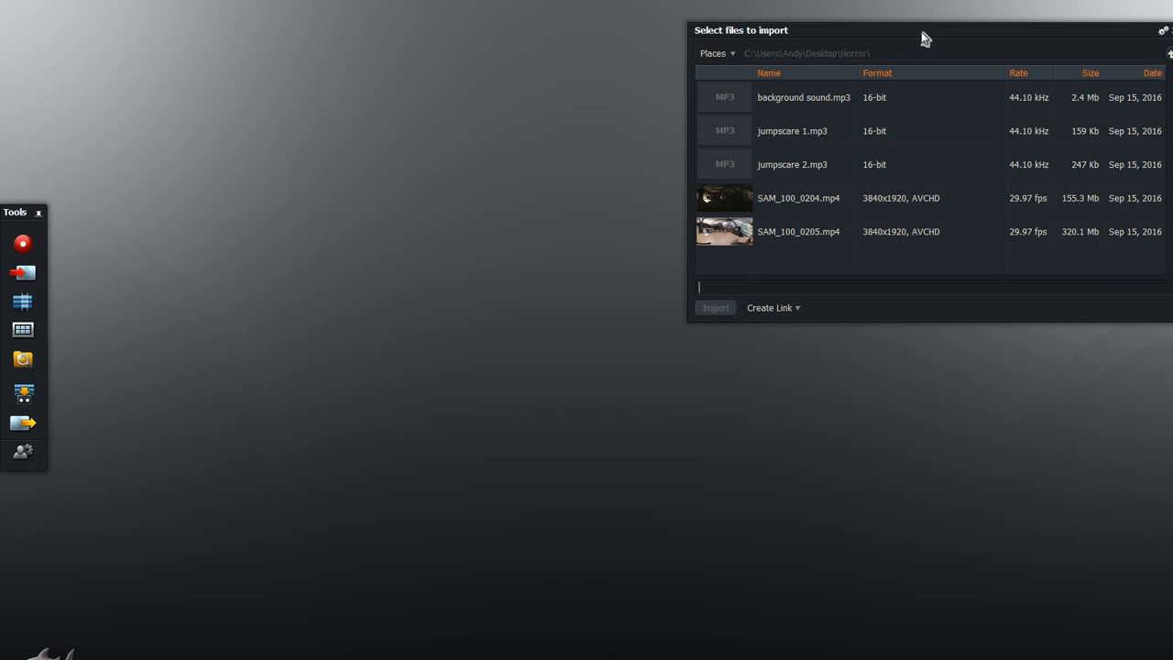
left_click(773, 197)
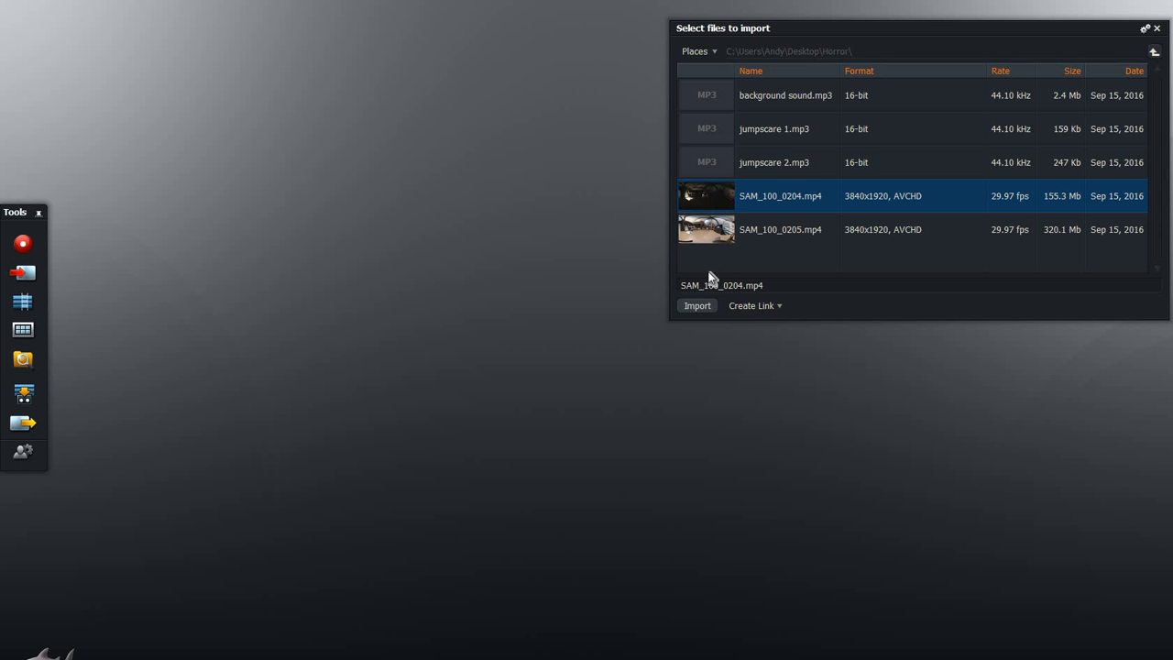
left_click(775, 308)
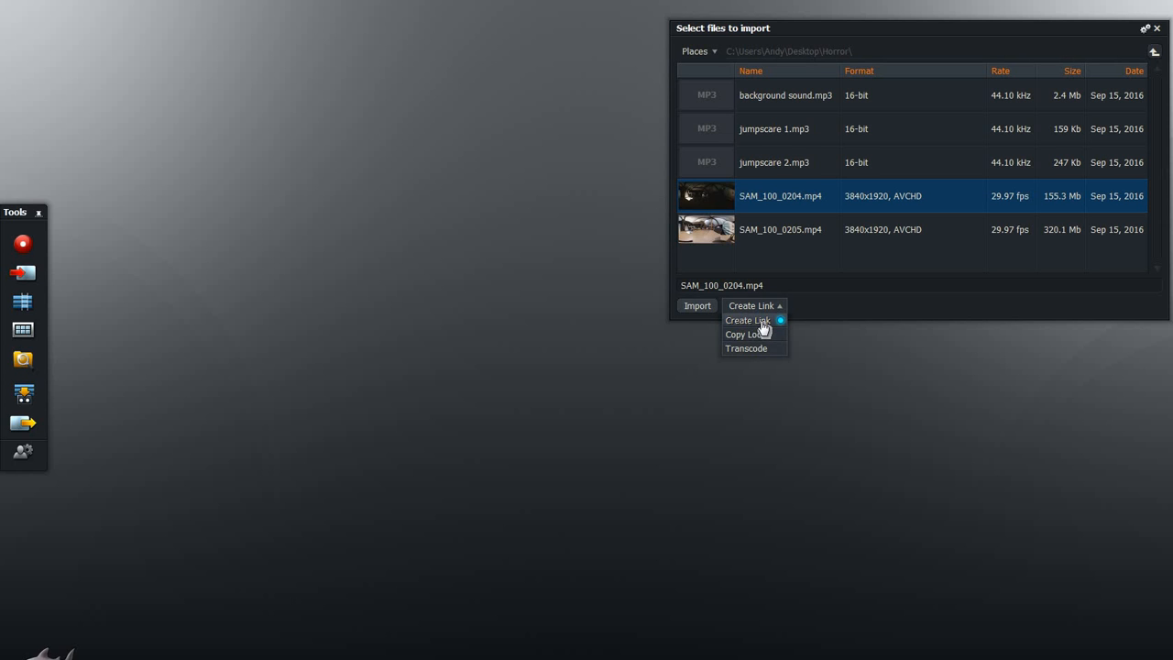
left_click(701, 309)
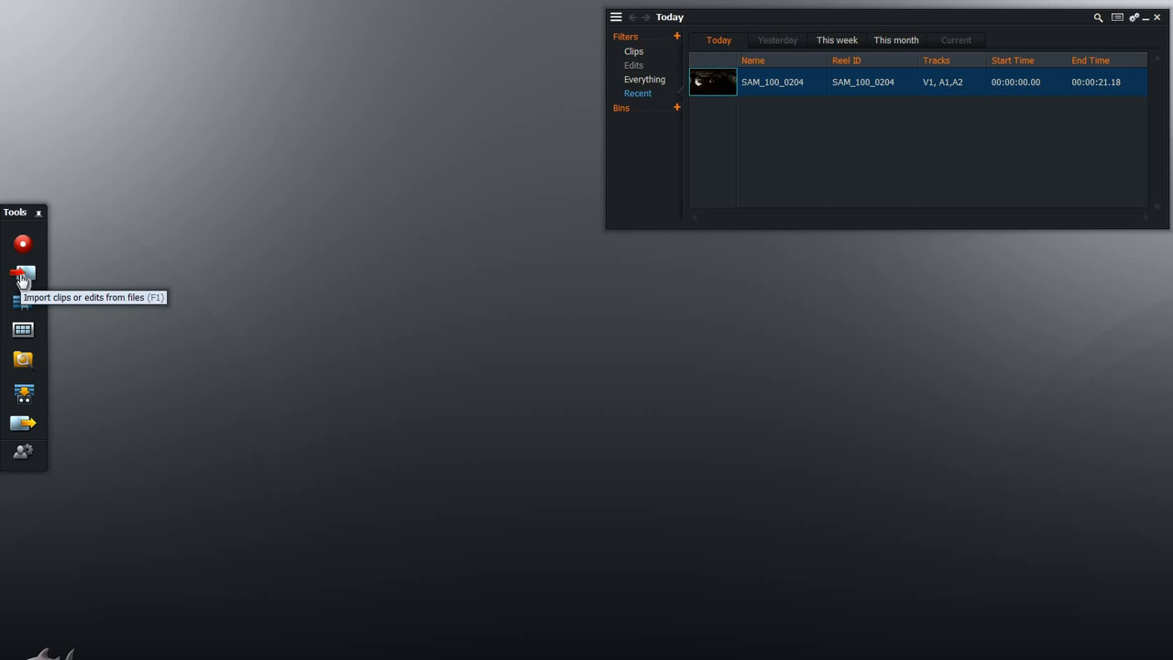
Import SAM_100_0205.mp4 as a linked clip into the project.
left_click(22, 275)
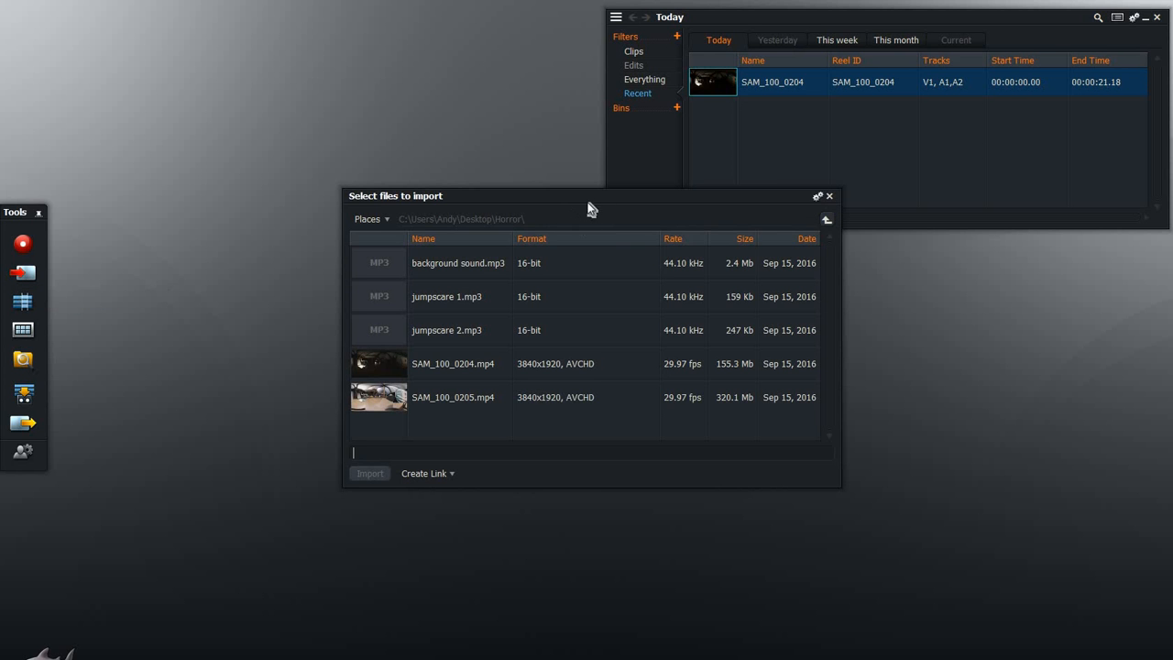
left_click_drag(594, 206, 870, 295)
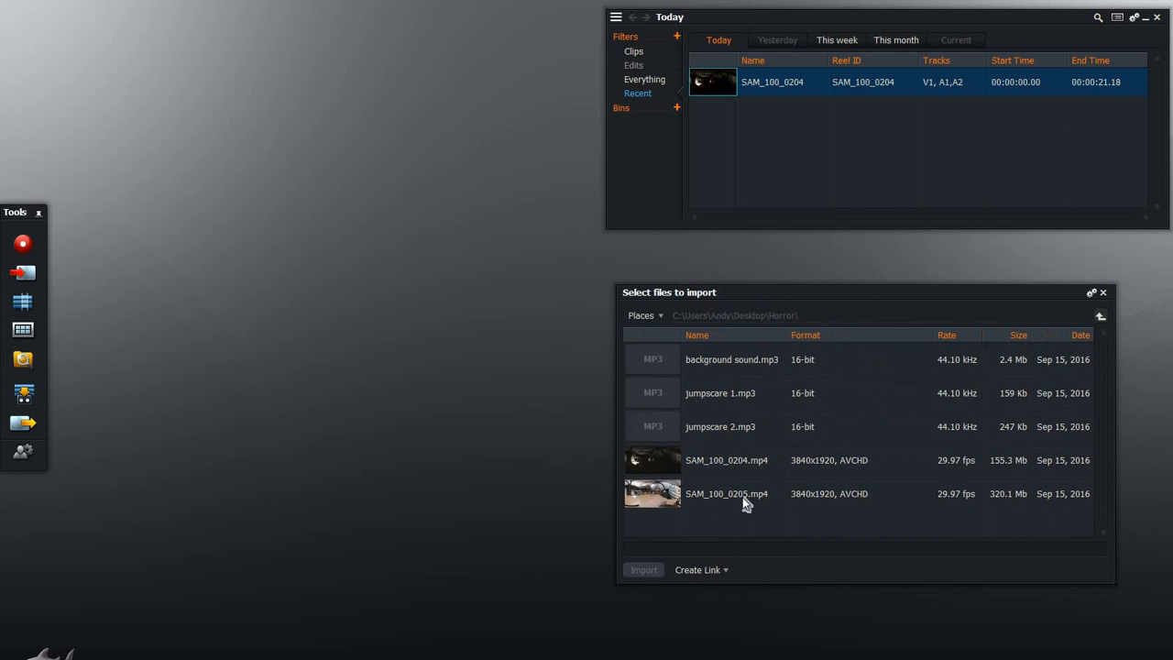
left_click(742, 496)
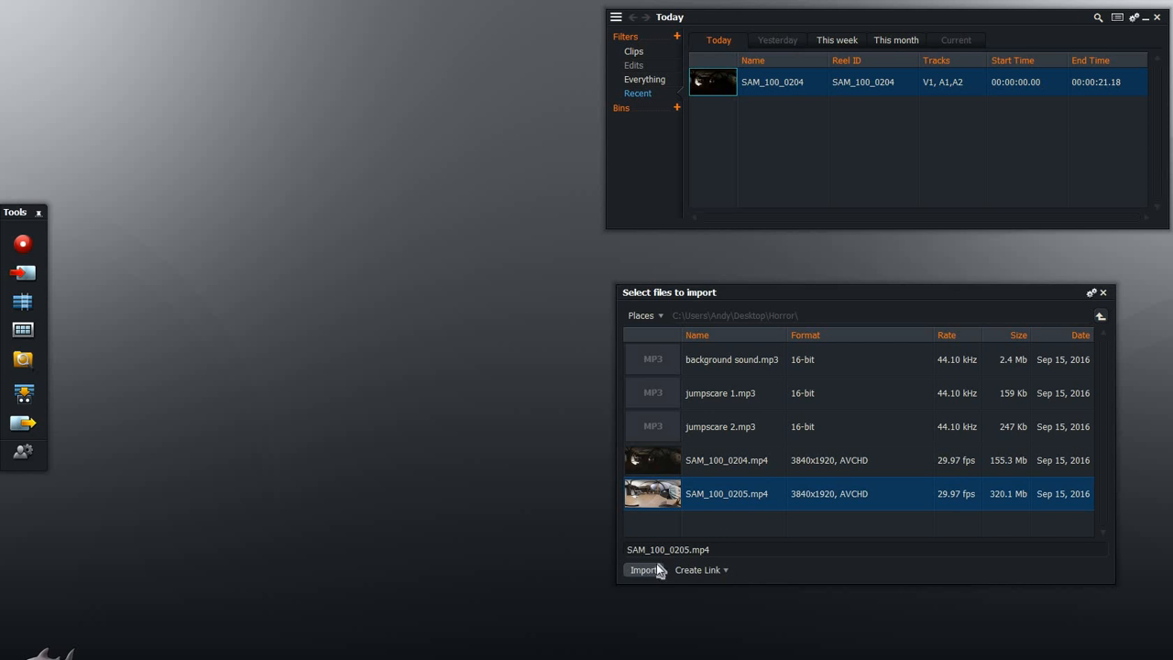
left_click(645, 569)
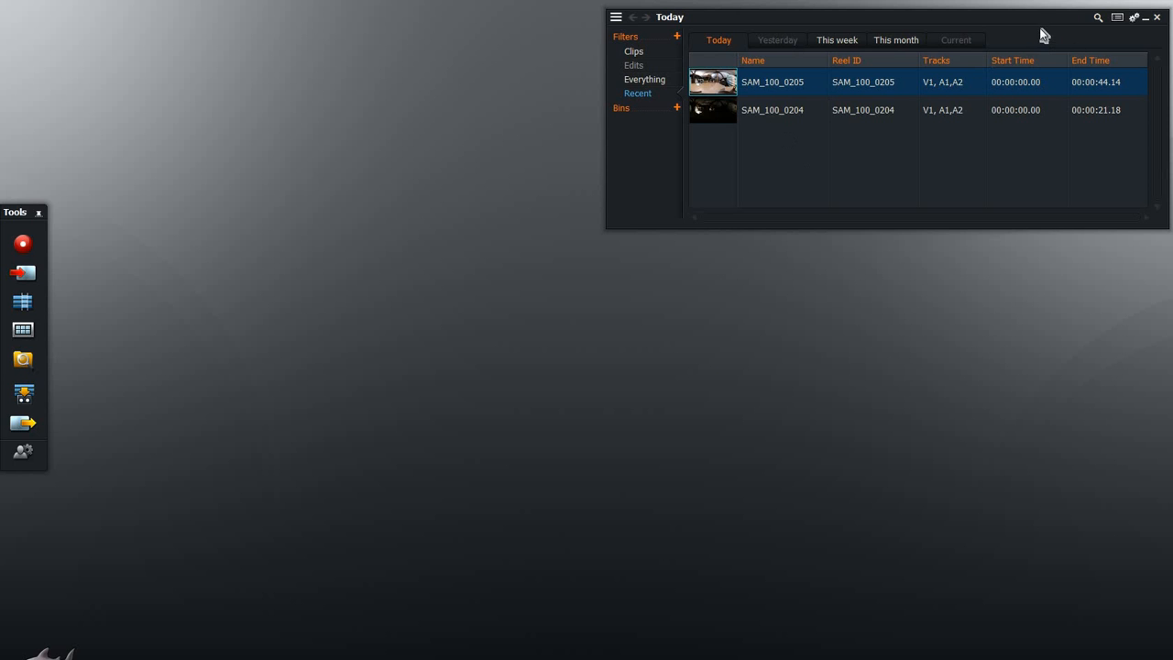
Reopen the project contents browser so that it lists all clips.
left_click(19, 335)
left_click(20, 335)
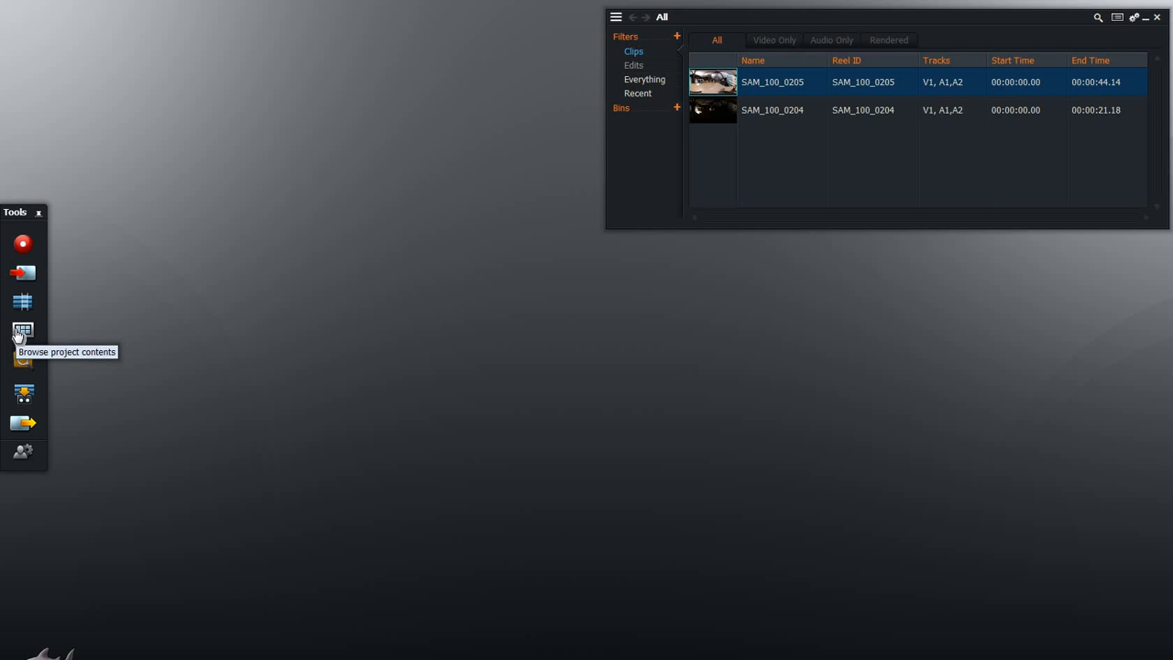
left_click(19, 335)
left_click(20, 335)
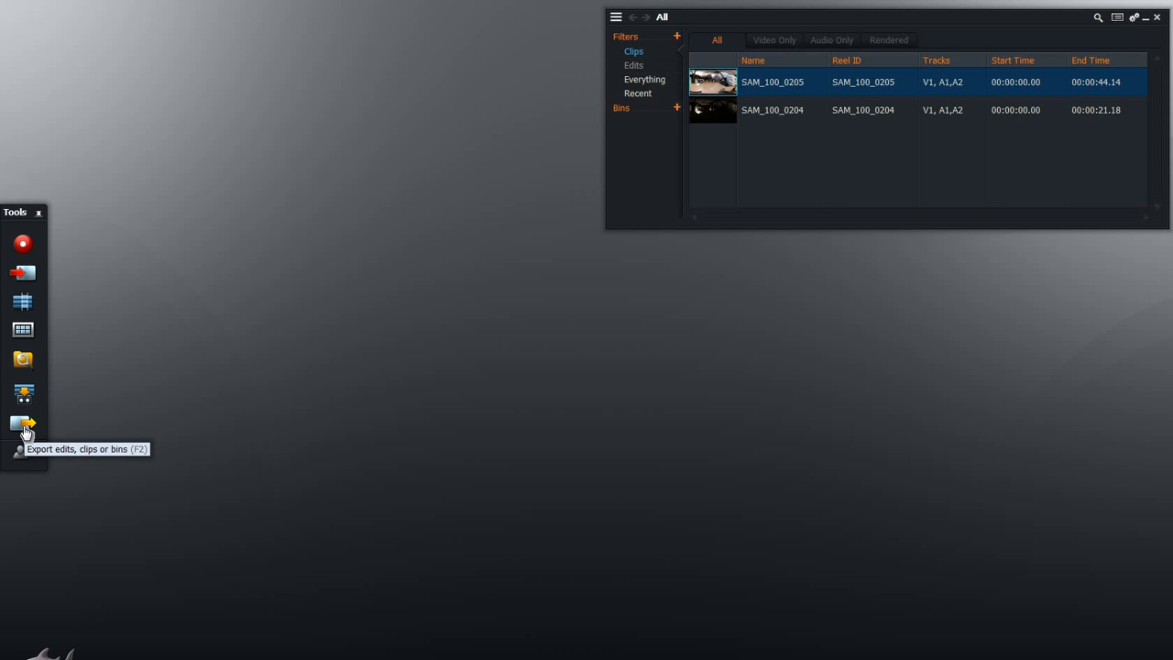
Create a new edit and place its viewer directly above the timeline, under the clip browser.
left_click(25, 312)
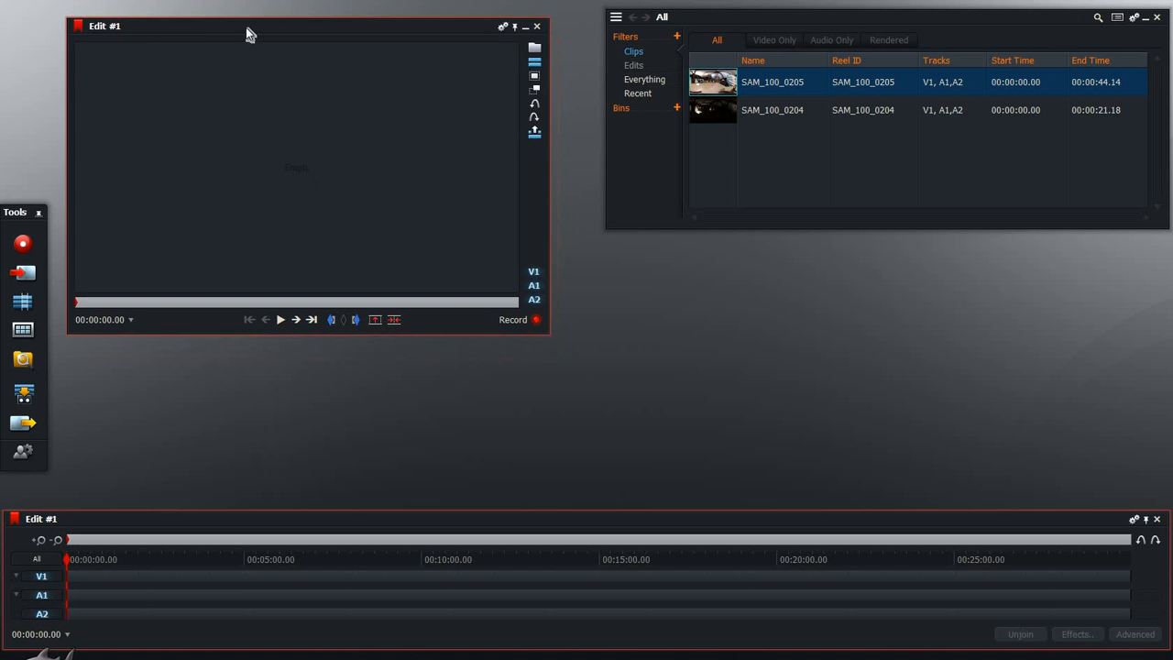
left_click_drag(248, 28, 837, 215)
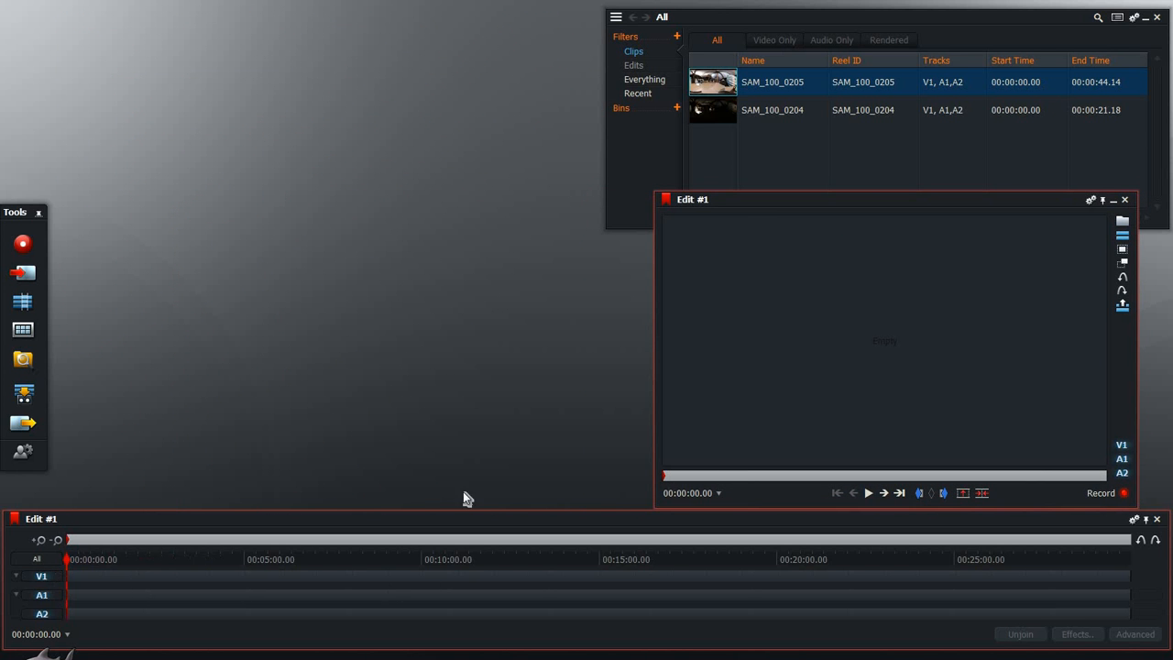
left_click_drag(917, 207, 933, 204)
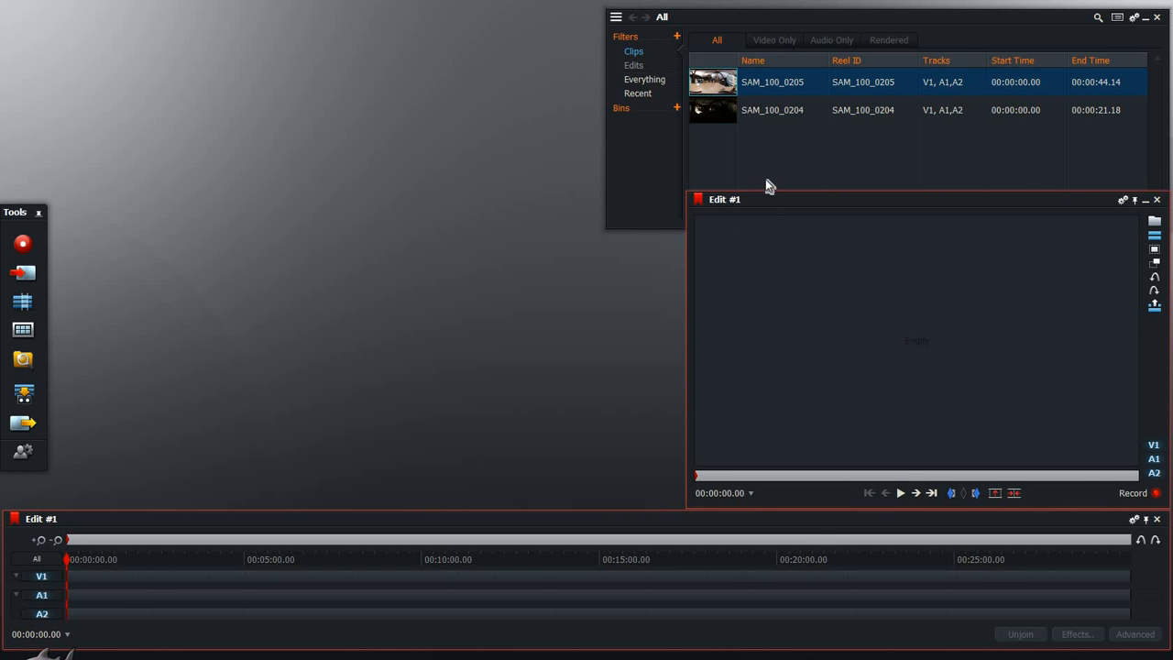
Open SAM_100_0205 in a source viewer and mark a section from about 00:00:01.15 to 00:00:03.27.
left_click(721, 81)
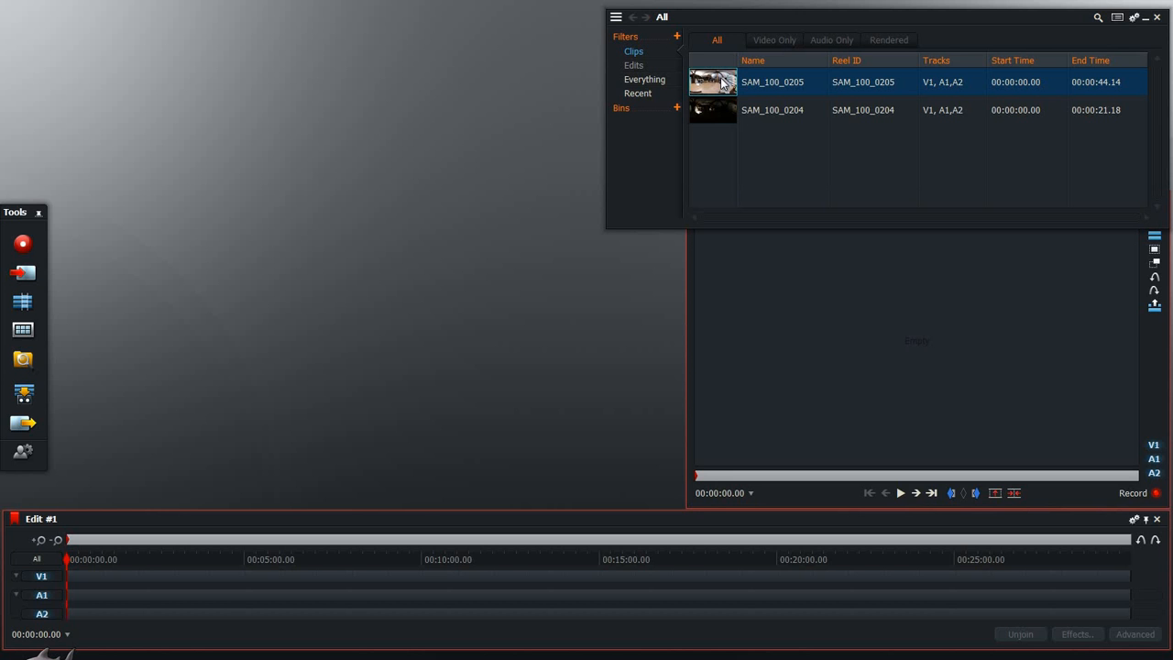
left_click_drag(721, 80, 430, 25)
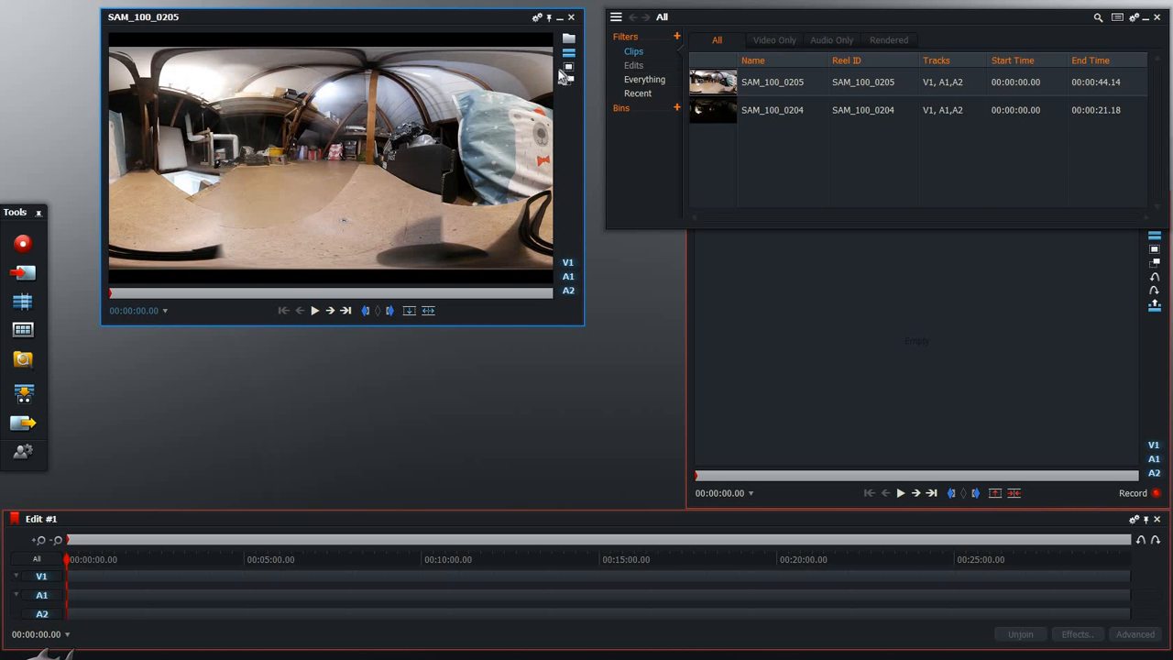
left_click(314, 312)
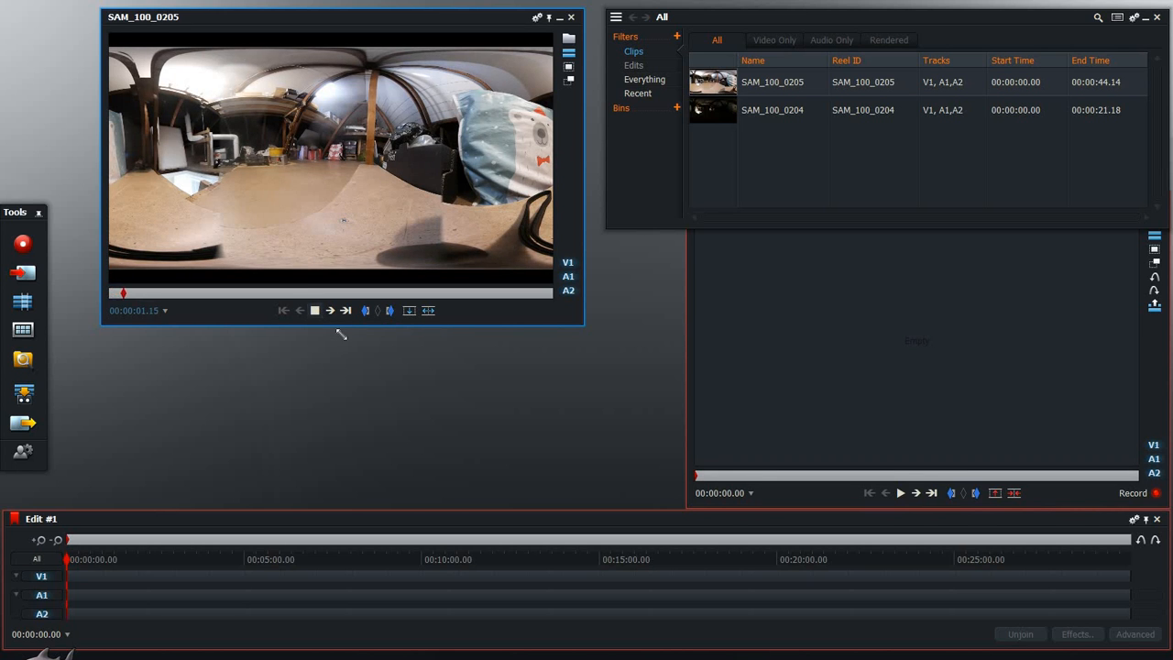
left_click(318, 313)
left_click(316, 312)
left_click(315, 311)
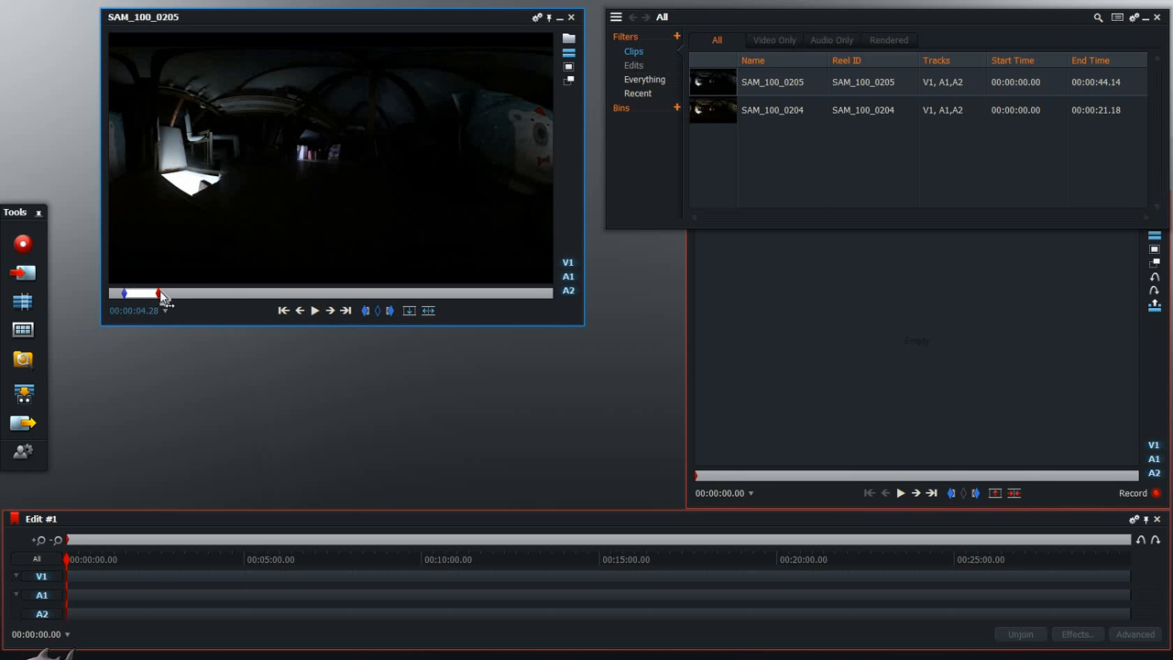
mouse_move(165, 299)
left_mouse_down()
mouse_move(194, 295)
mouse_move(147, 303)
left_mouse_up()
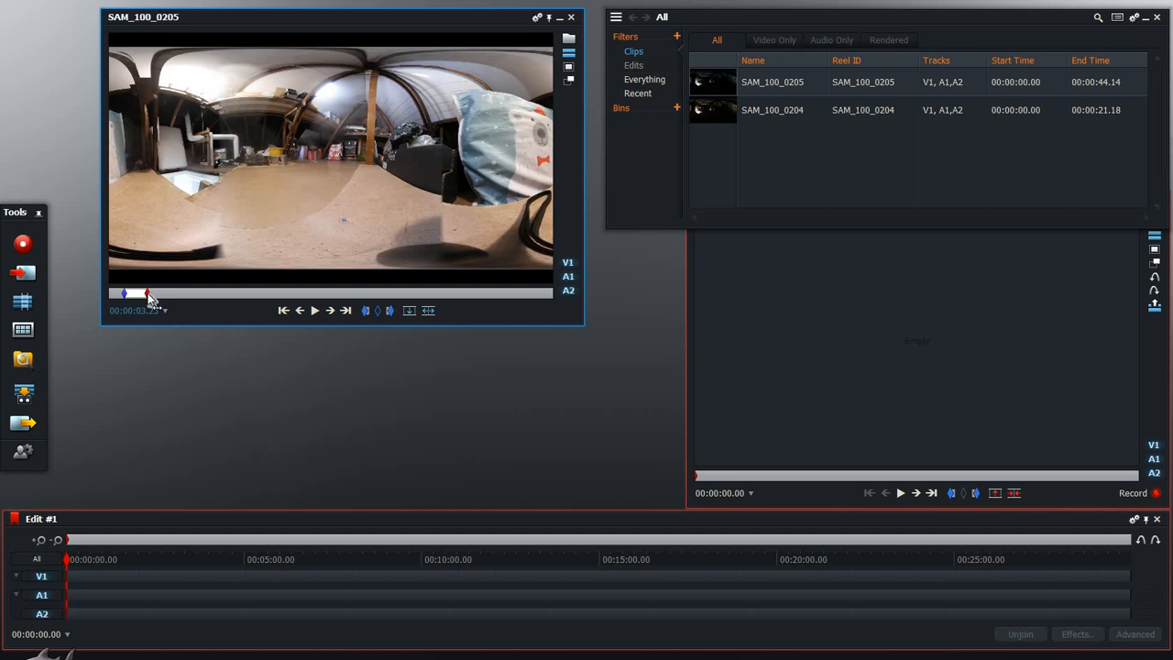
left_click(392, 311)
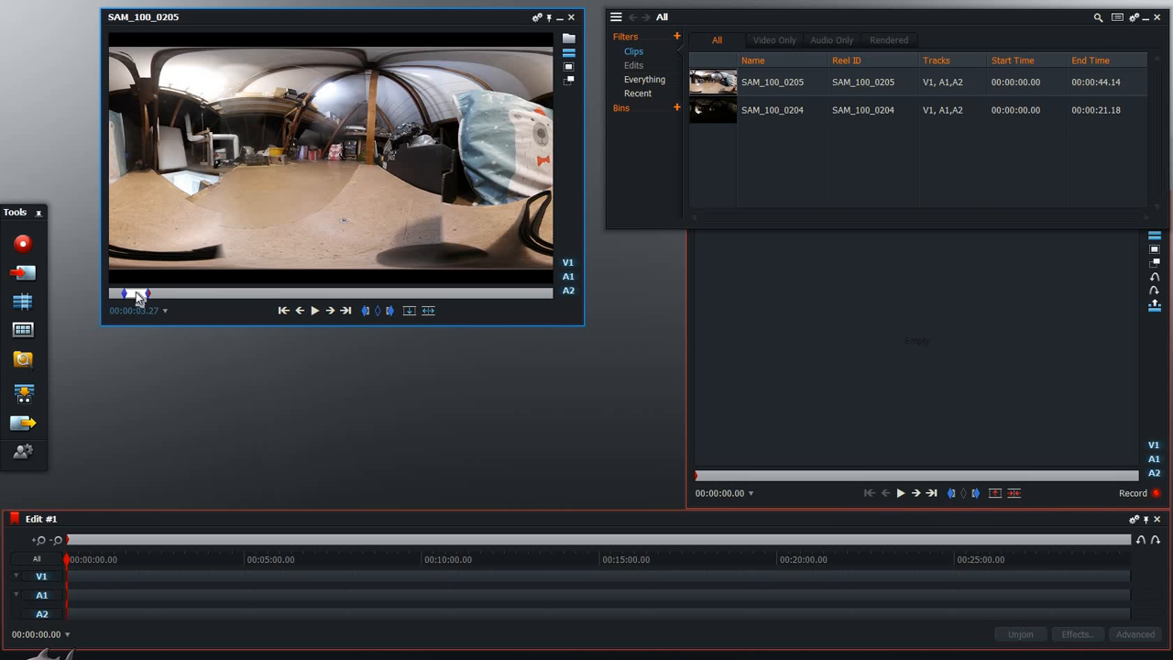
Insert the marked section of SAM_100_0205 at the start of the Edit #1 timeline.
left_click(427, 314)
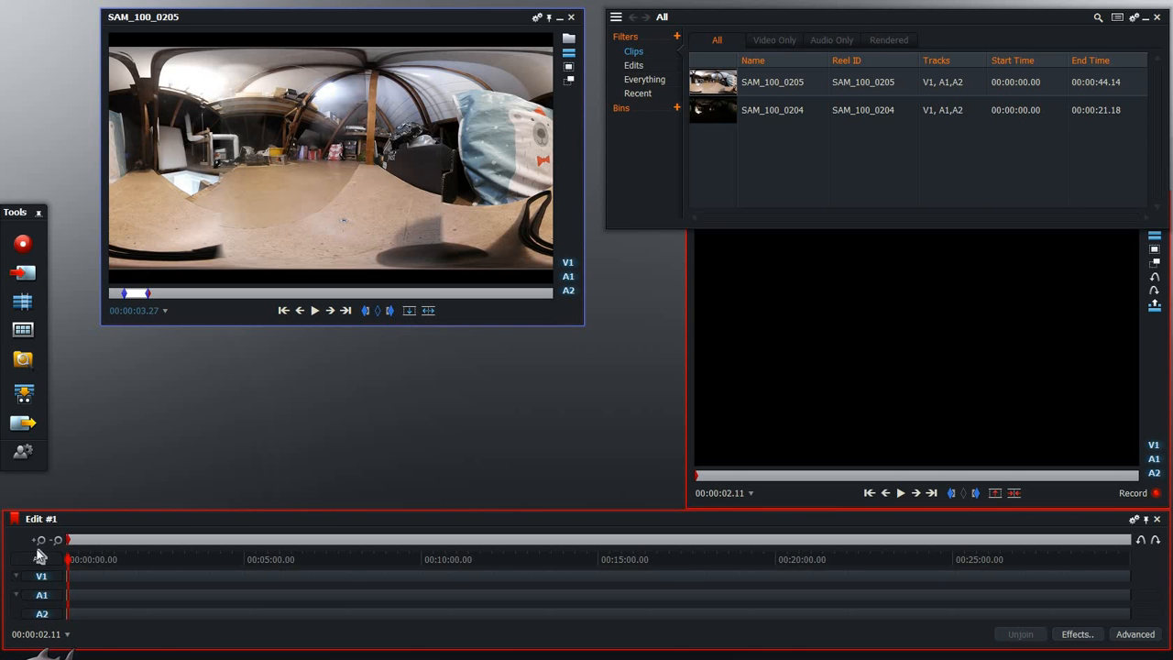
left_click(40, 544)
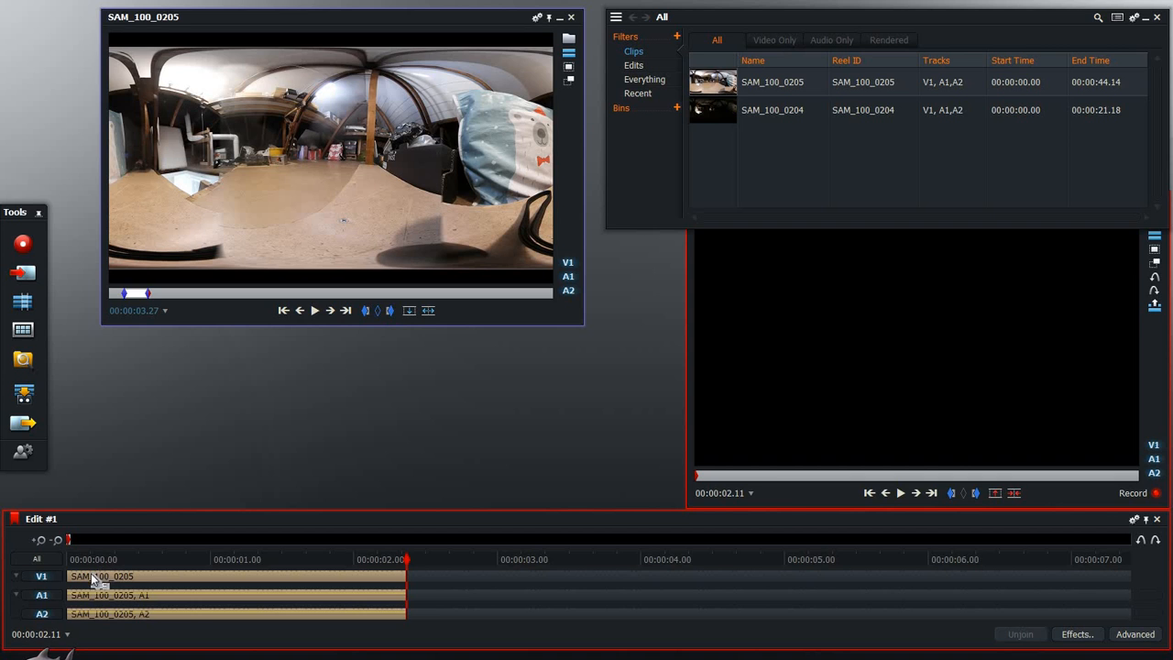
Preview playback of the edit and return the playhead to the end of the inserted SAM_100_0205 section.
left_click(900, 492)
left_click(901, 496)
left_click(869, 496)
left_click(871, 495)
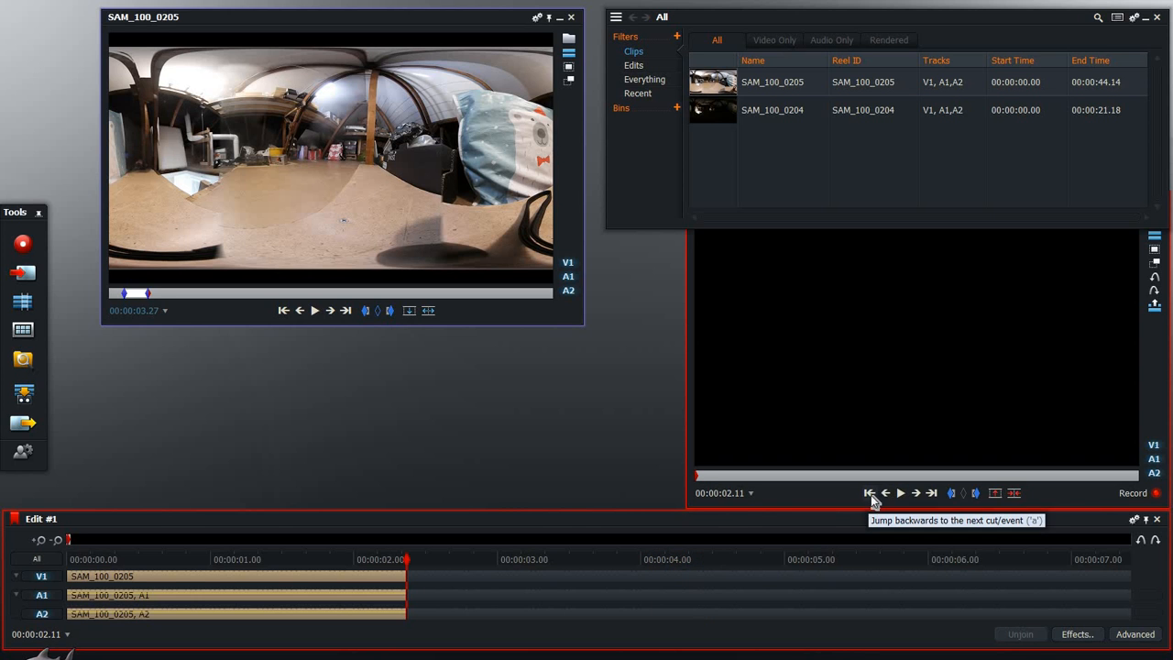
left_click(901, 495)
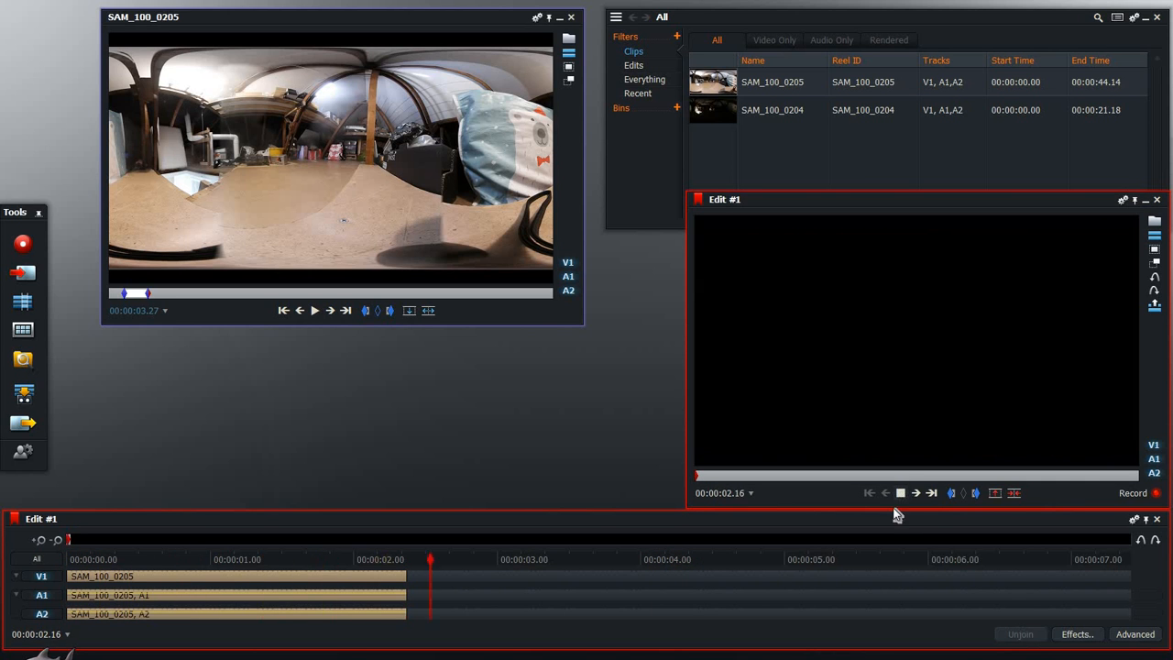
left_click(934, 499)
left_click(869, 493)
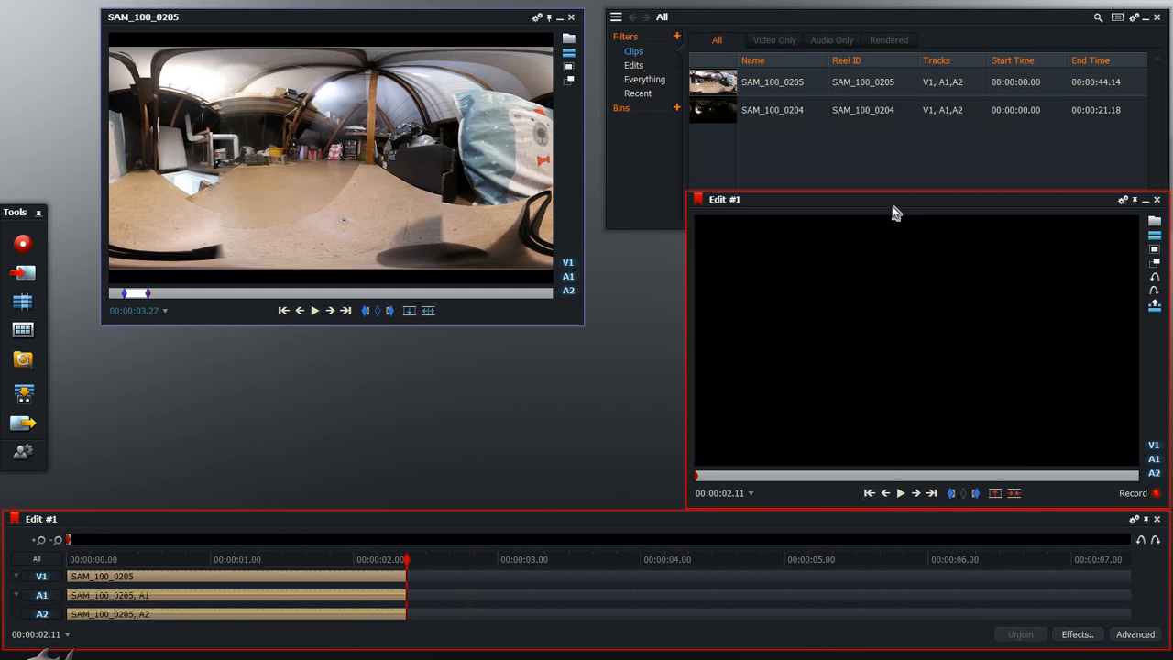
Mark a section of SAM_100_0204 ending at 00:00:04.15 and add it to the edit directly after the first clip.
left_click(818, 186)
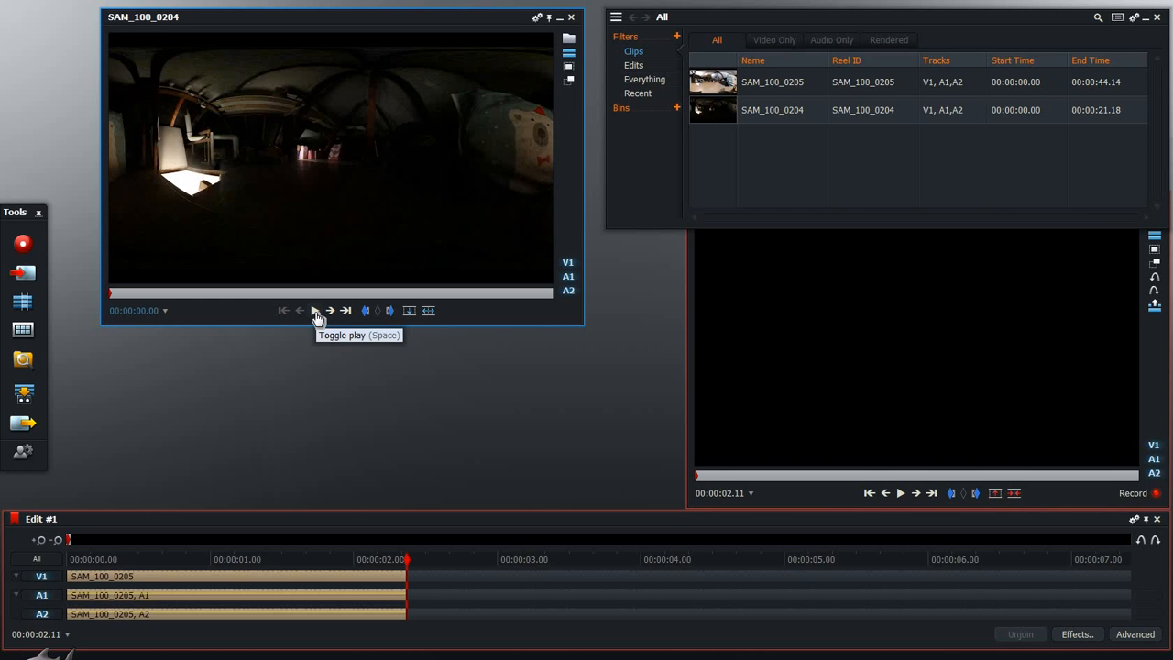
left_click(315, 311)
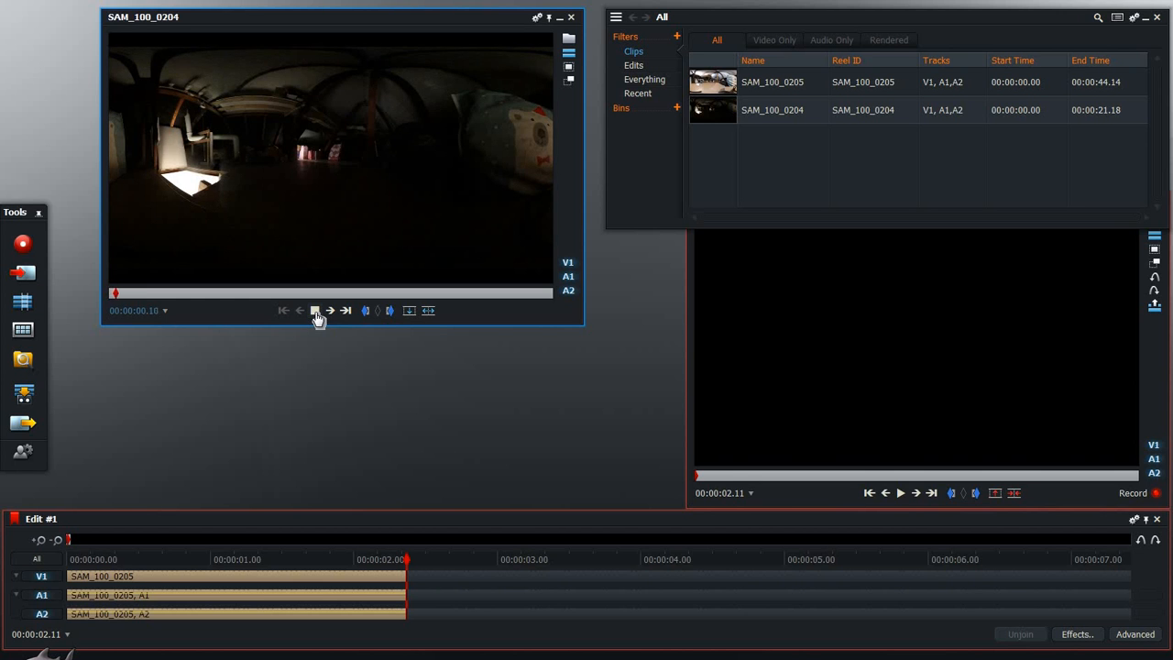
left_click(315, 311)
left_click(317, 311)
left_click(316, 311)
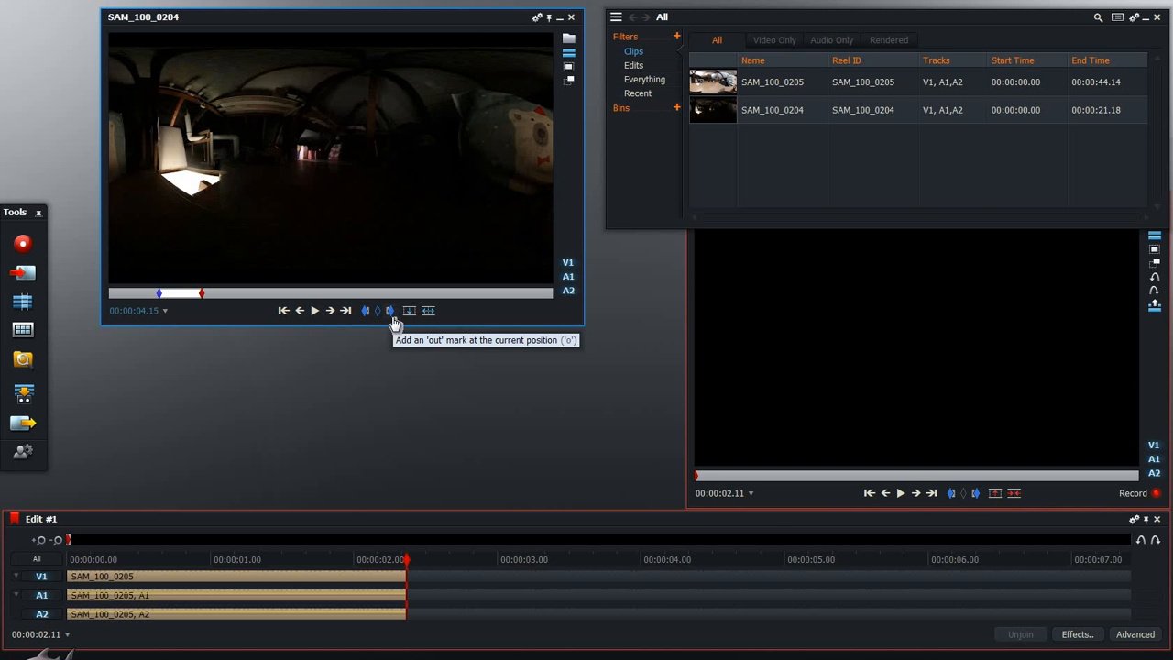
left_click(392, 316)
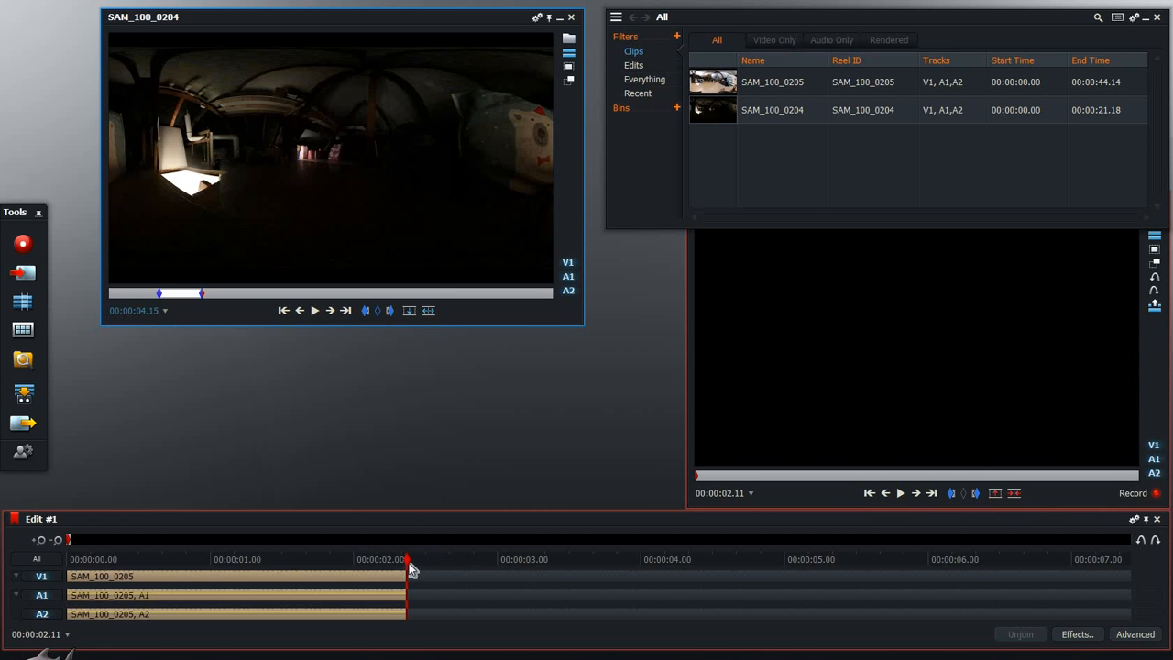
left_click(417, 312)
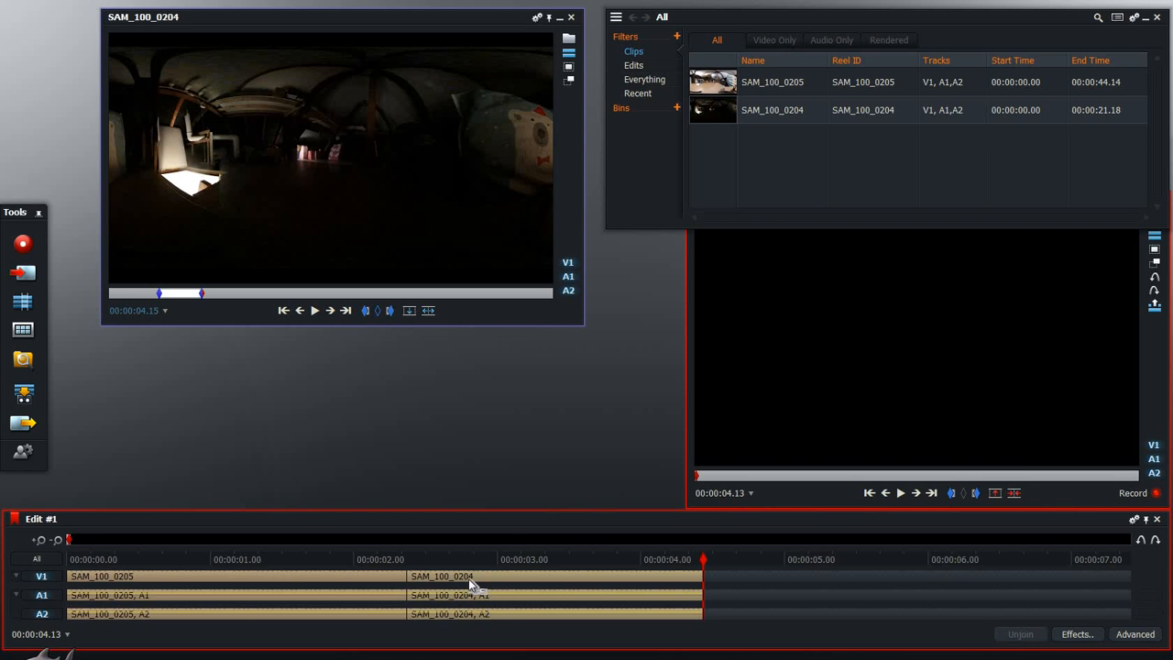
Load SAM_100_0205 into the source viewer again and clear all its marks.
left_click(775, 84)
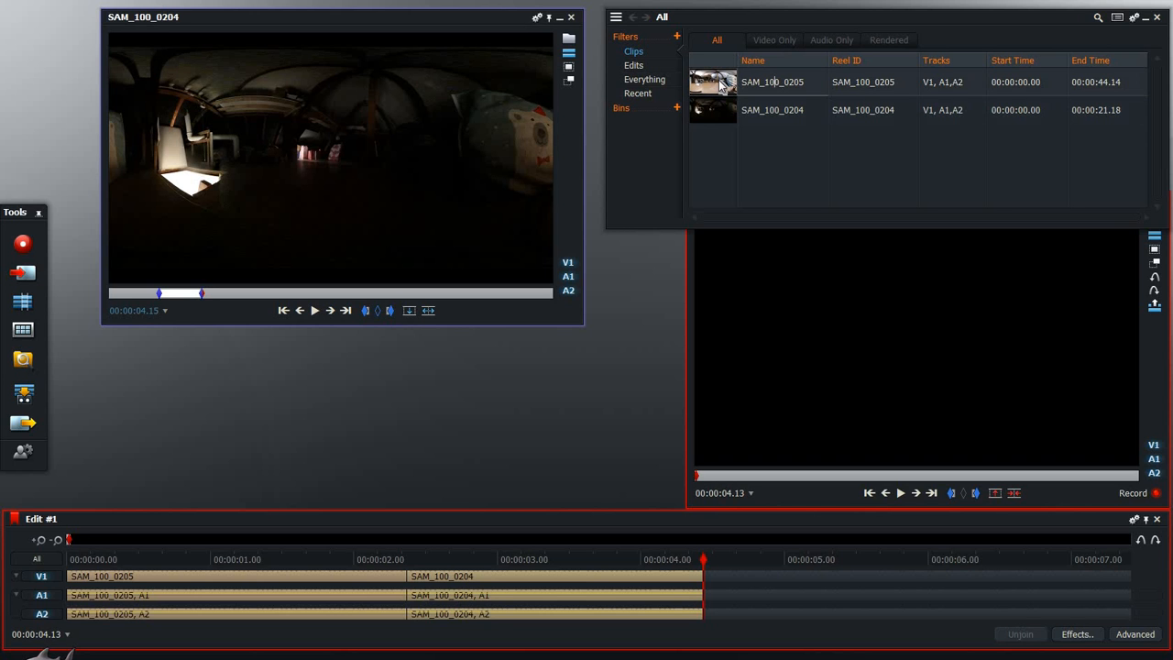
left_click_drag(733, 100, 534, 134)
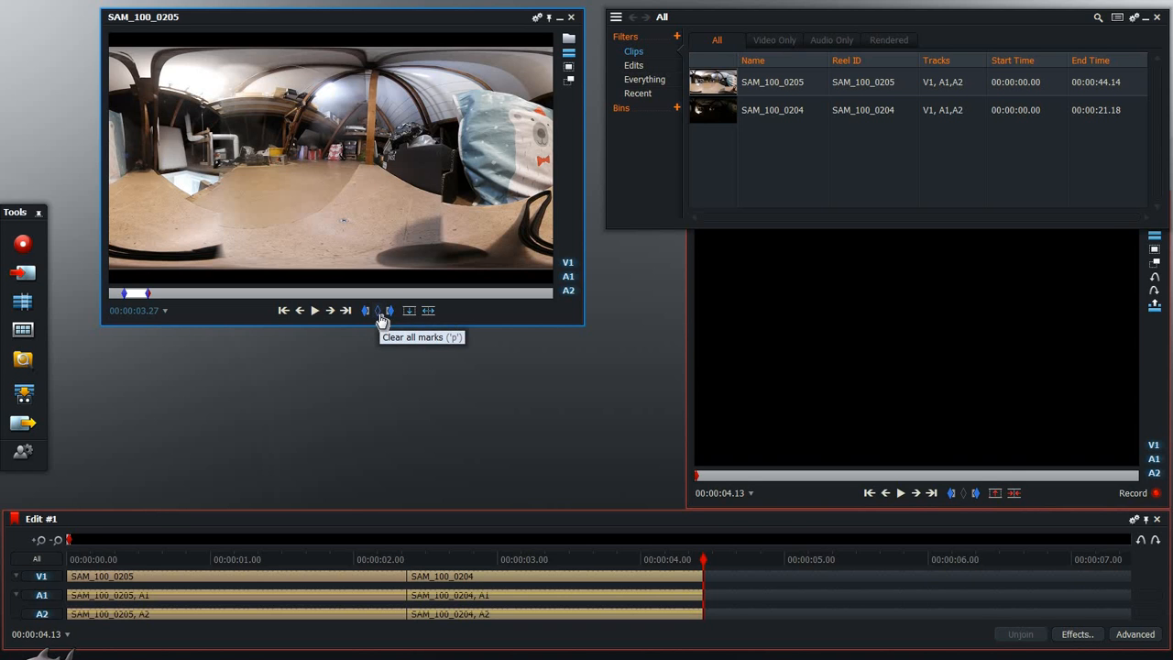
left_click(381, 318)
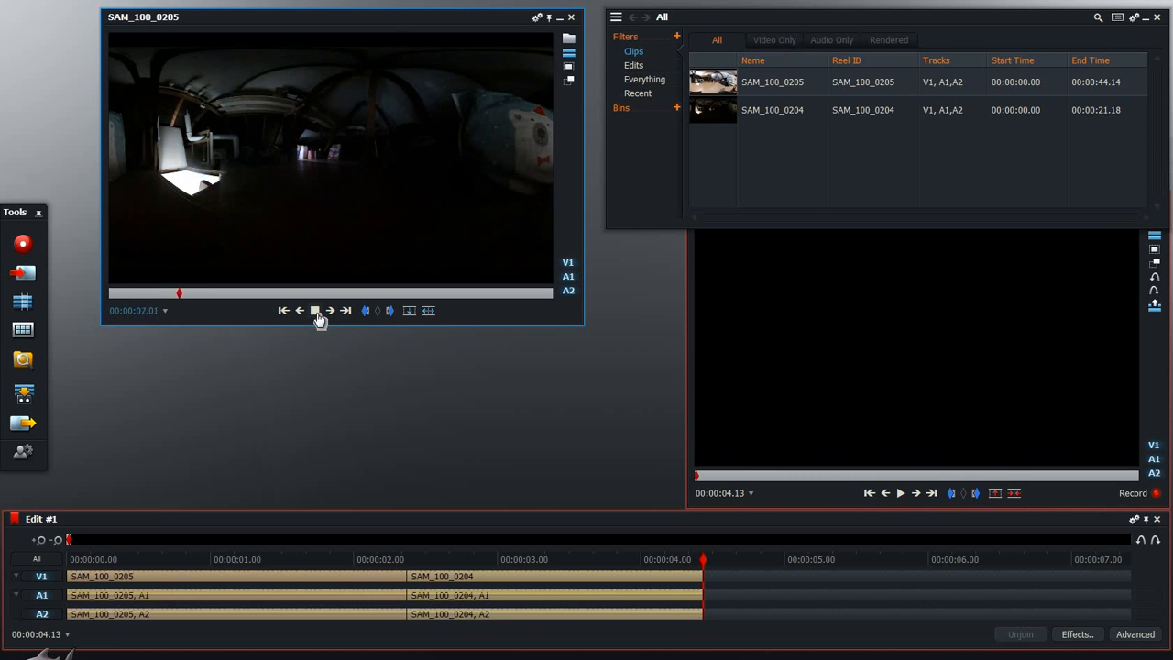
Mark SAM_100_0205 from 00:00:08.19 to 00:00:11.19 and insert the section at the end of the Edit #1 timeline.
key("space")
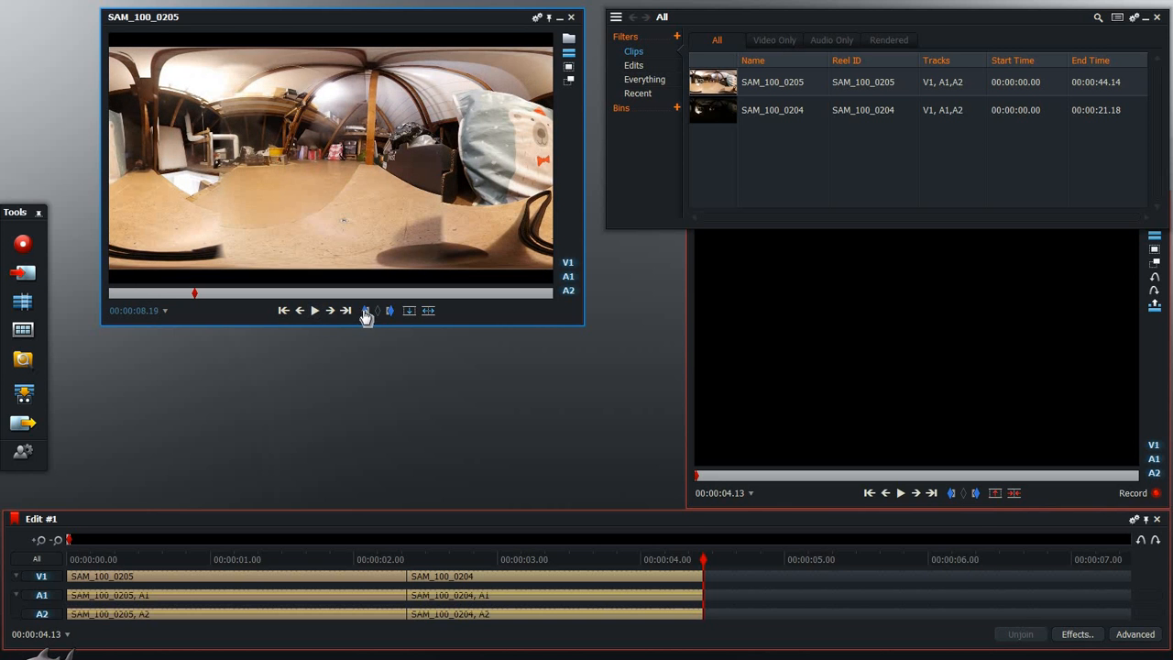
left_click(316, 312)
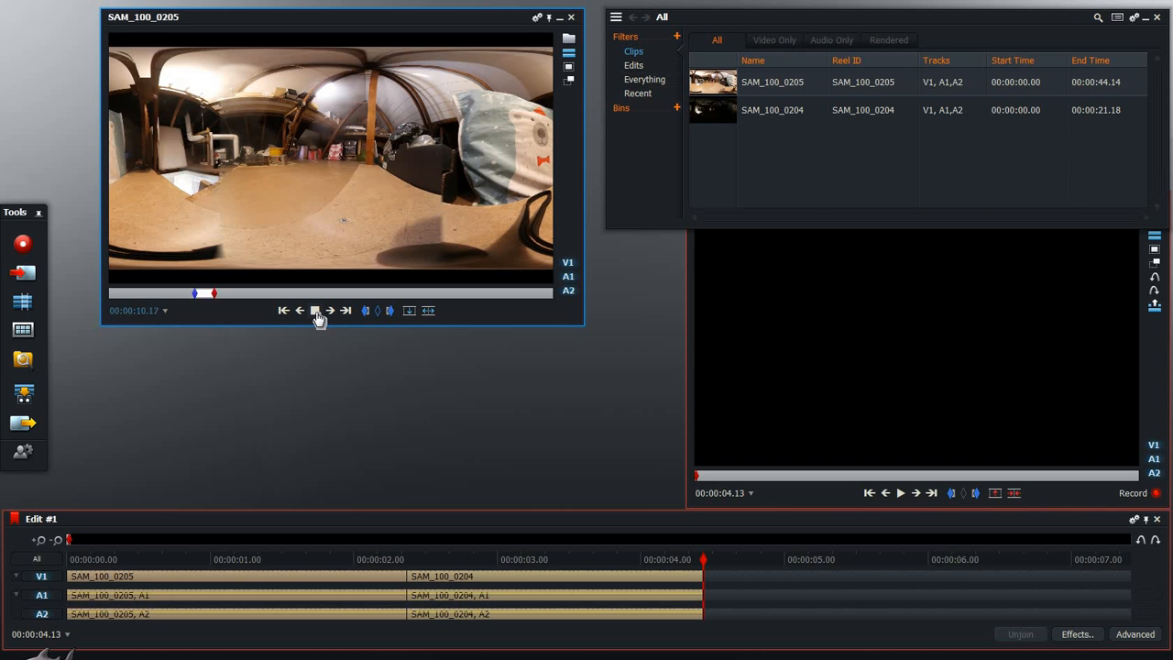
left_click(389, 311)
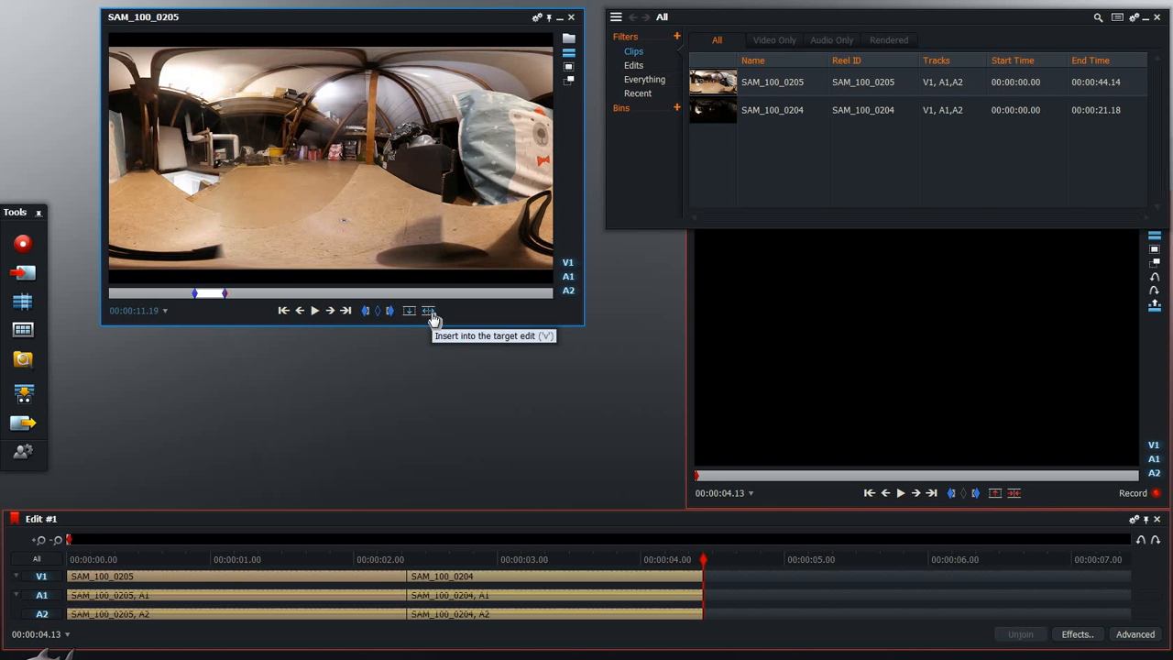
left_click(429, 311)
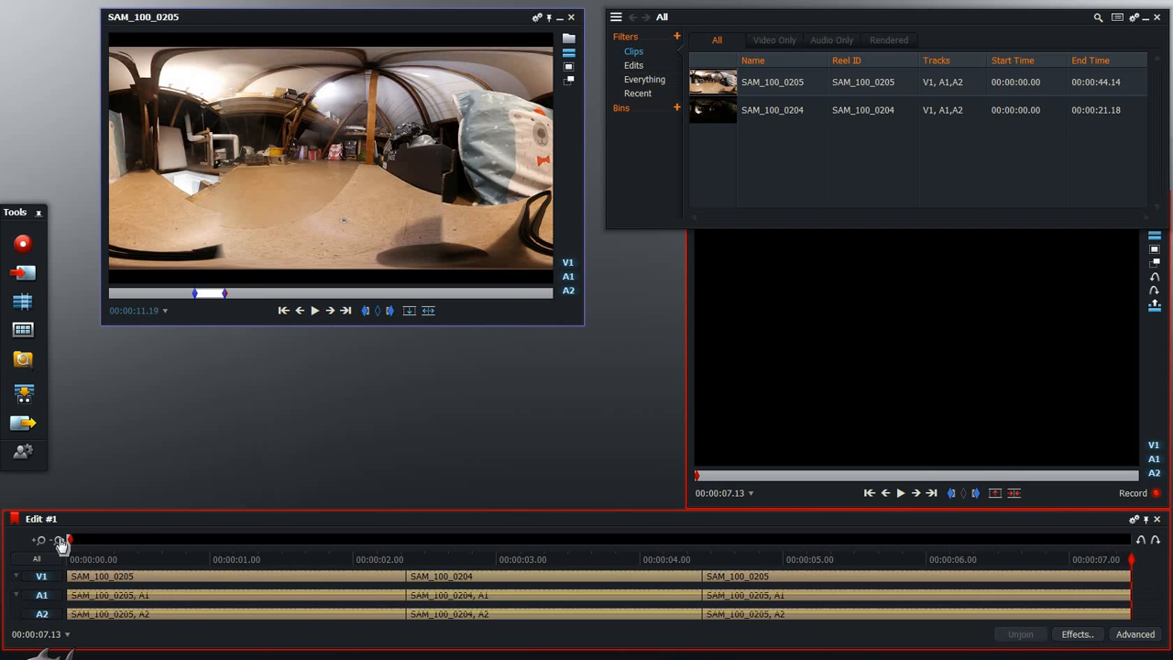
Replace the marks on SAM_100_0204 with a new section ending at 00:00:12.17 and insert it at the end of the edit.
left_click(59, 543)
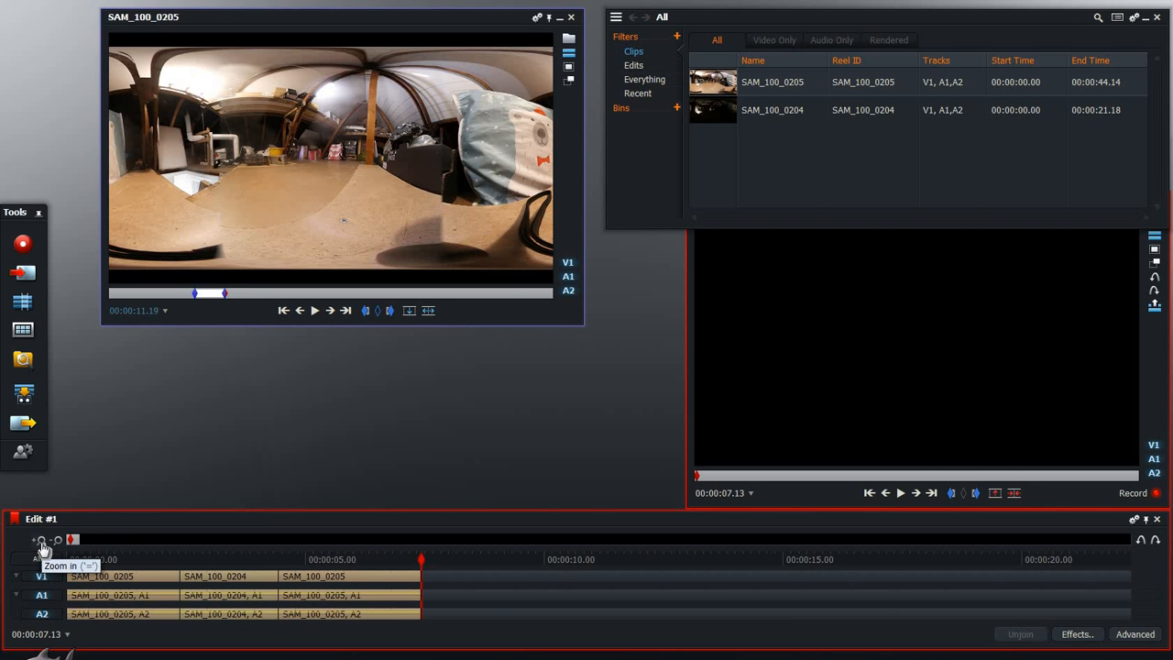
left_click(40, 542)
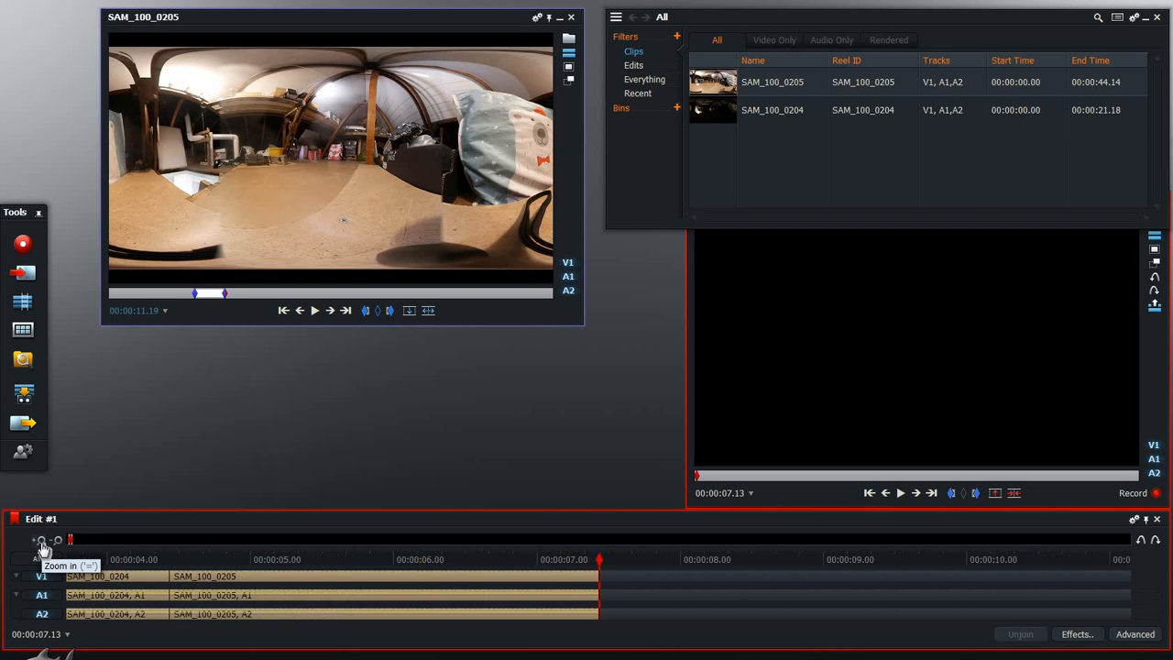
left_click(41, 542)
left_click(56, 542)
left_click(56, 542)
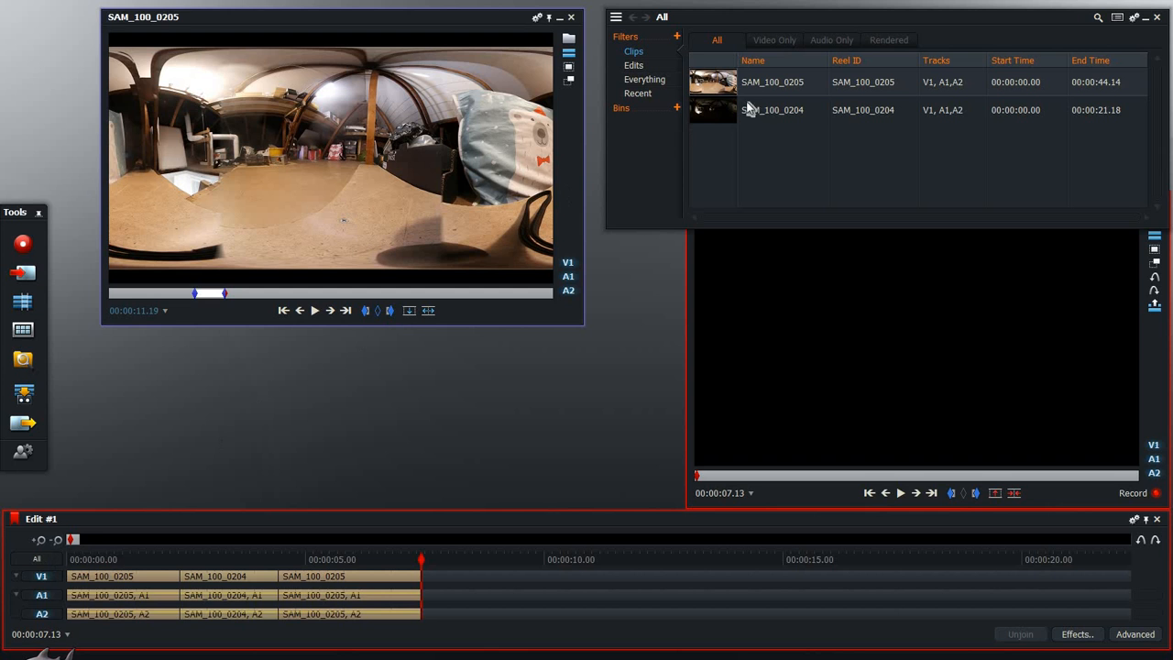
left_click_drag(716, 122, 513, 165)
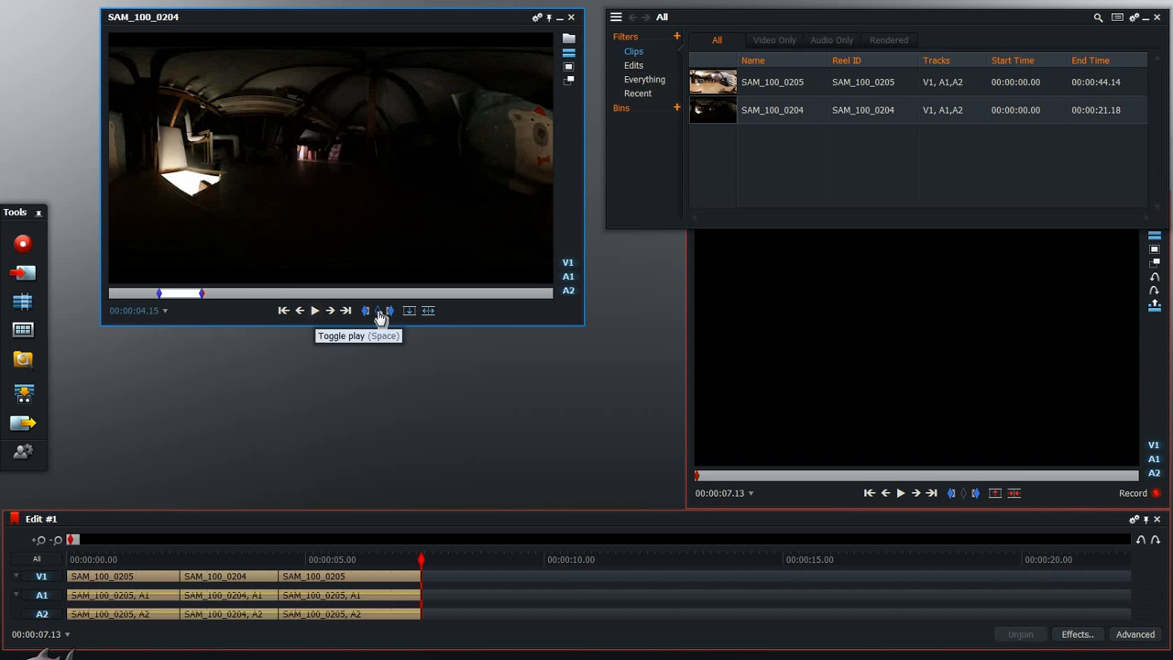
left_click(376, 312)
left_click(314, 311)
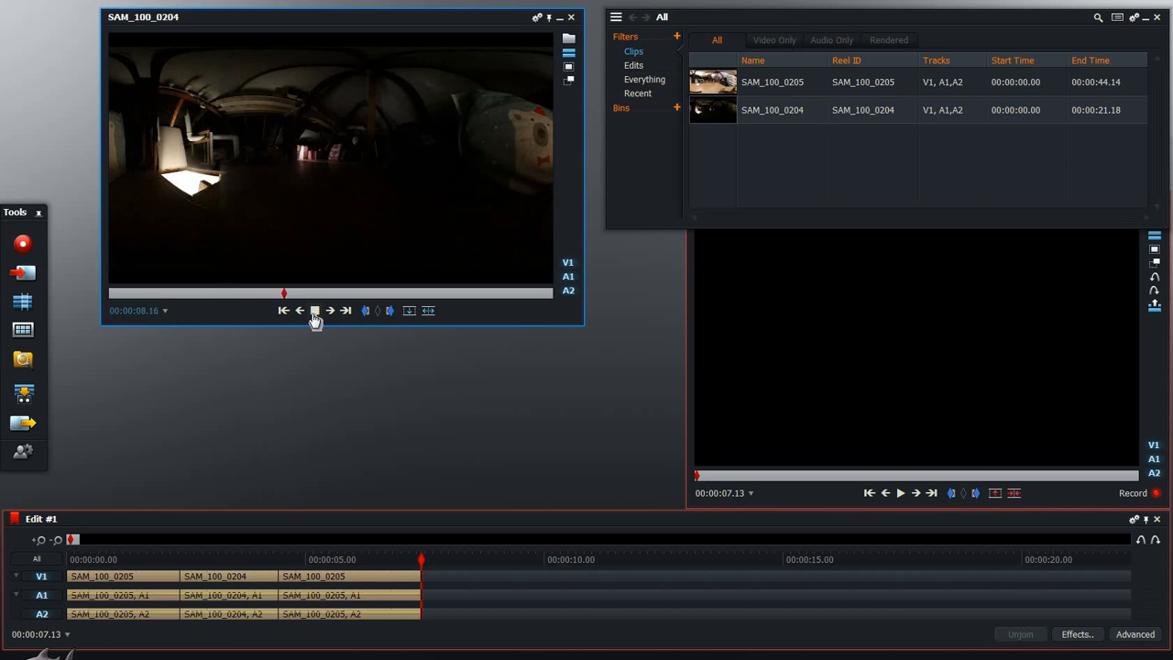
left_click(314, 312)
left_click(389, 311)
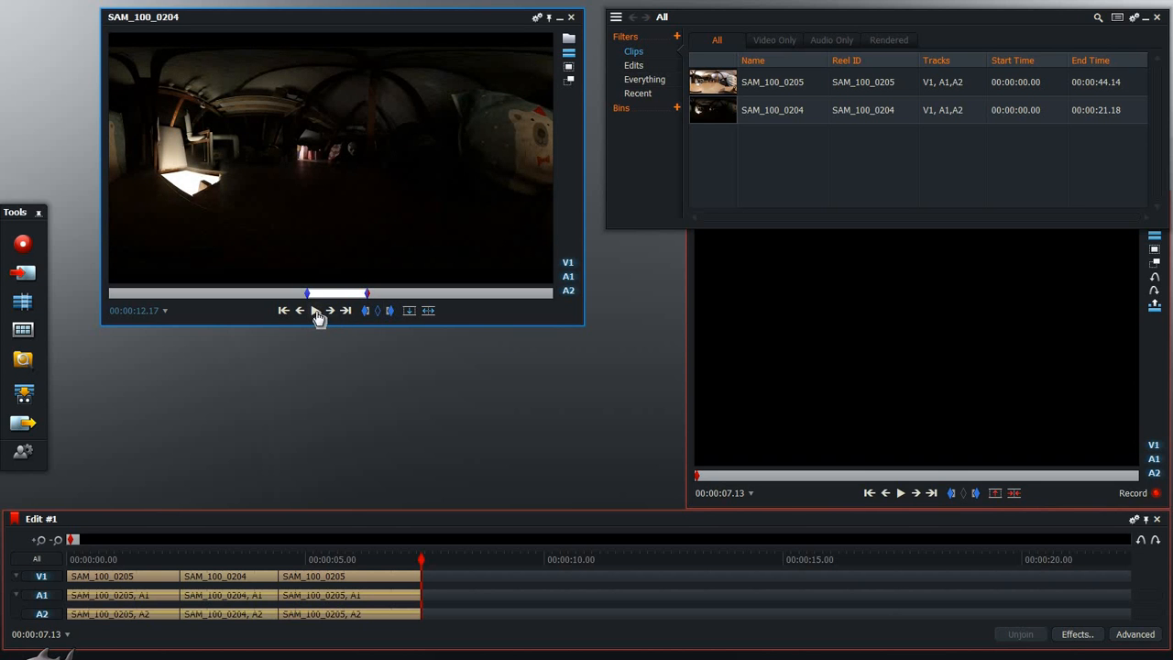
key("v")
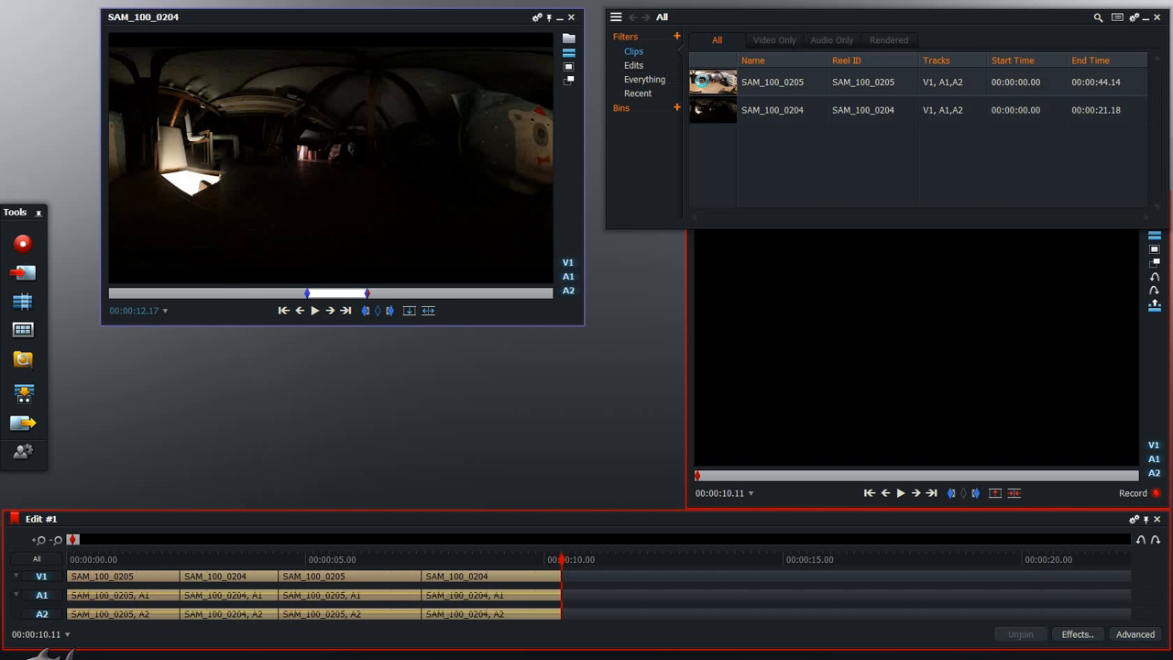
Re-mark SAM_100_0205 from about 00:00:17 to 00:00:20.21 and insert that section at the end of the edit.
double_click(713, 82)
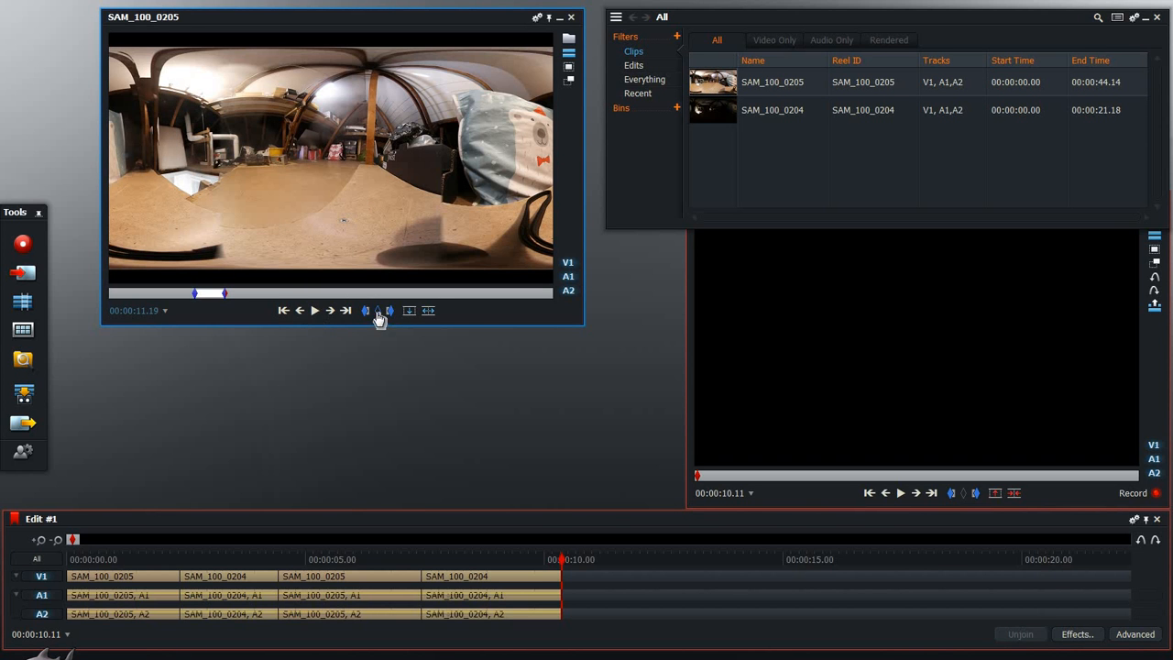
left_click(376, 311)
left_click(316, 313)
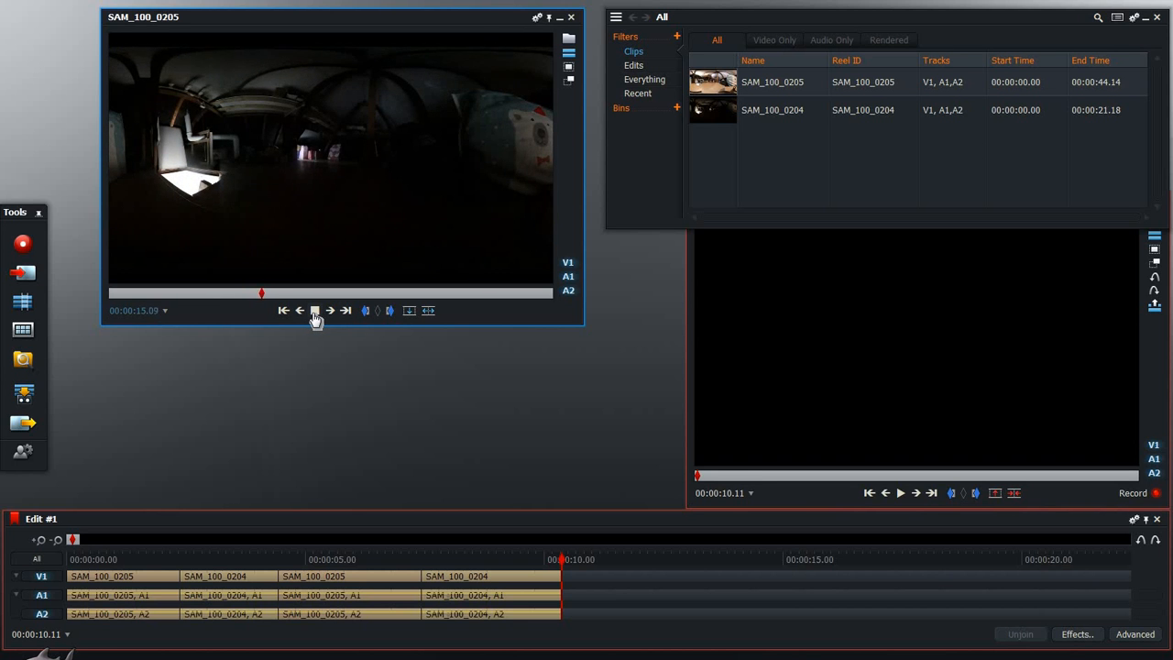
left_click(316, 312)
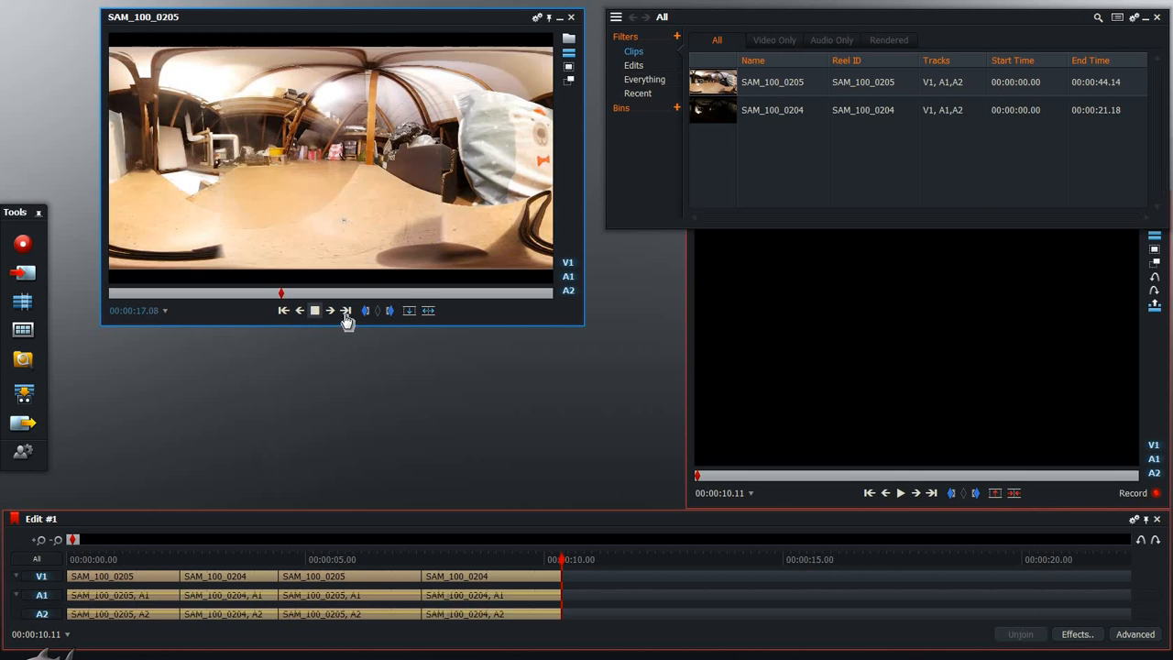
left_click(316, 312)
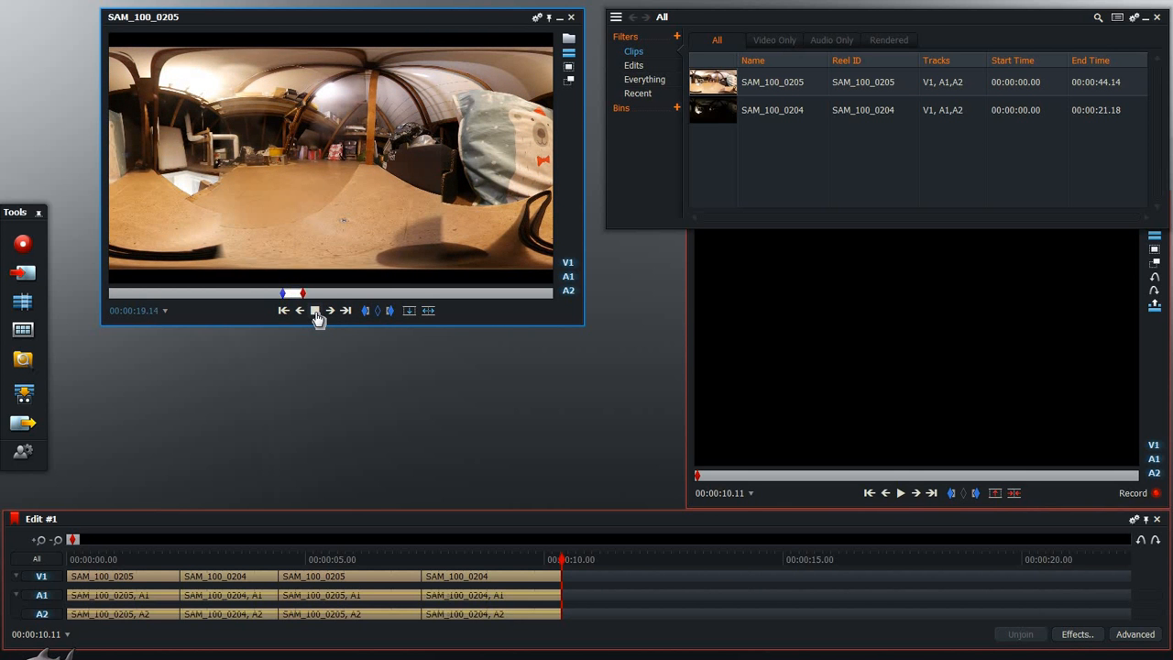
left_click(388, 312)
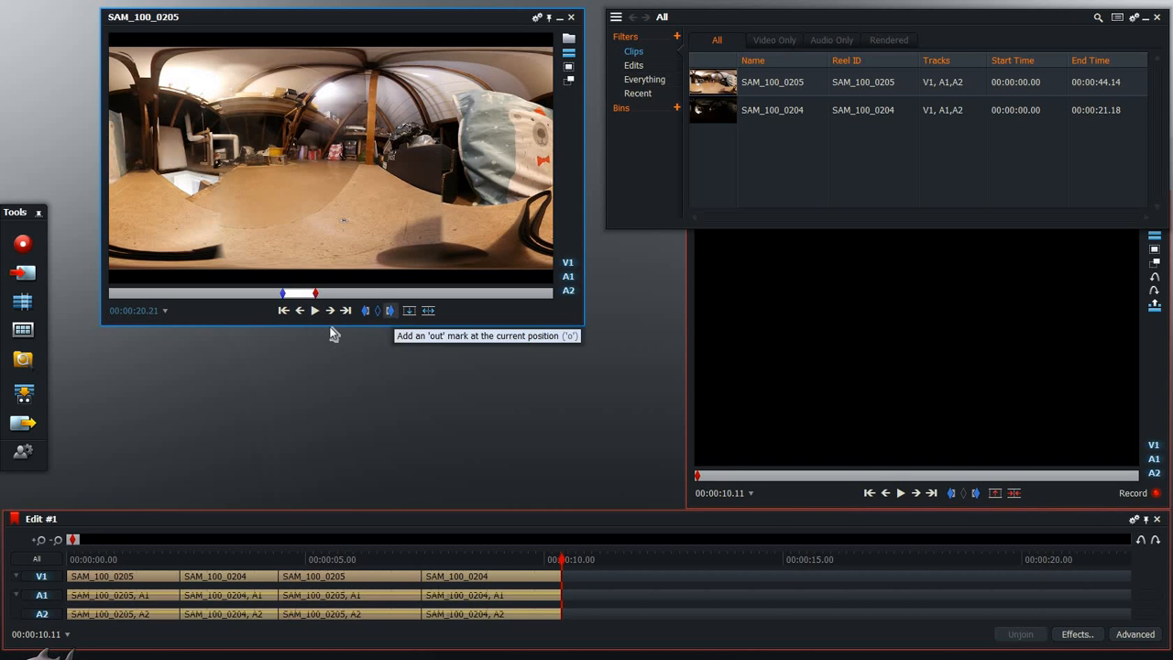
left_click(427, 312)
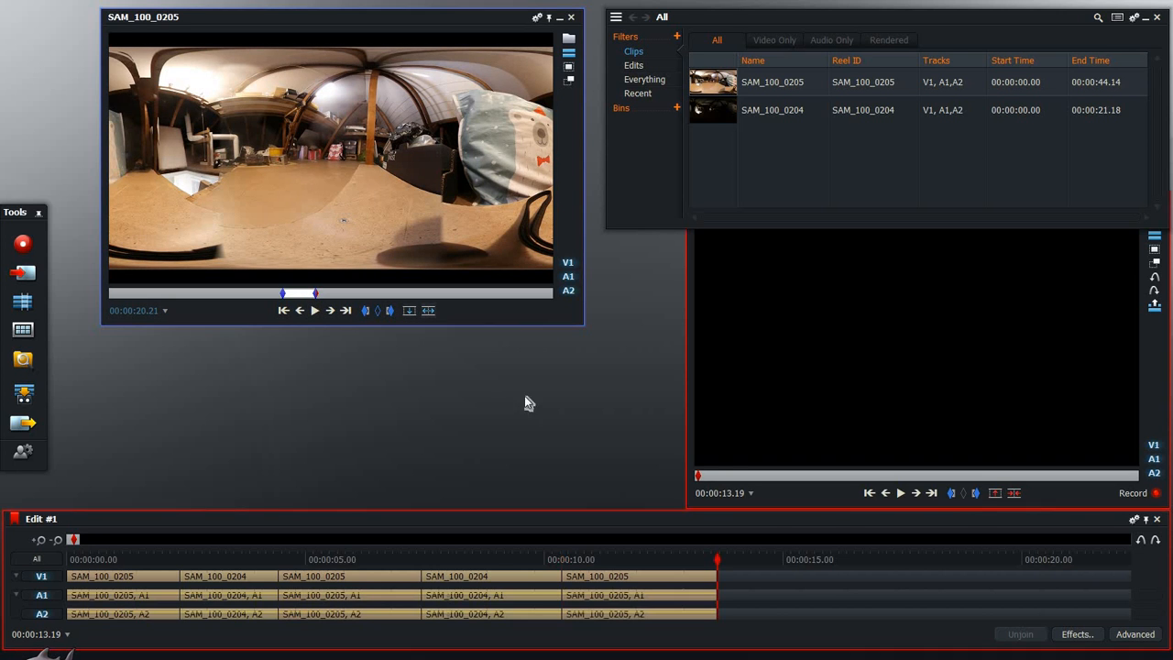
Load SAM_100_0204 into the source viewer, replacing its old marks with an in mark at 00:00:16.00.
left_click(766, 109)
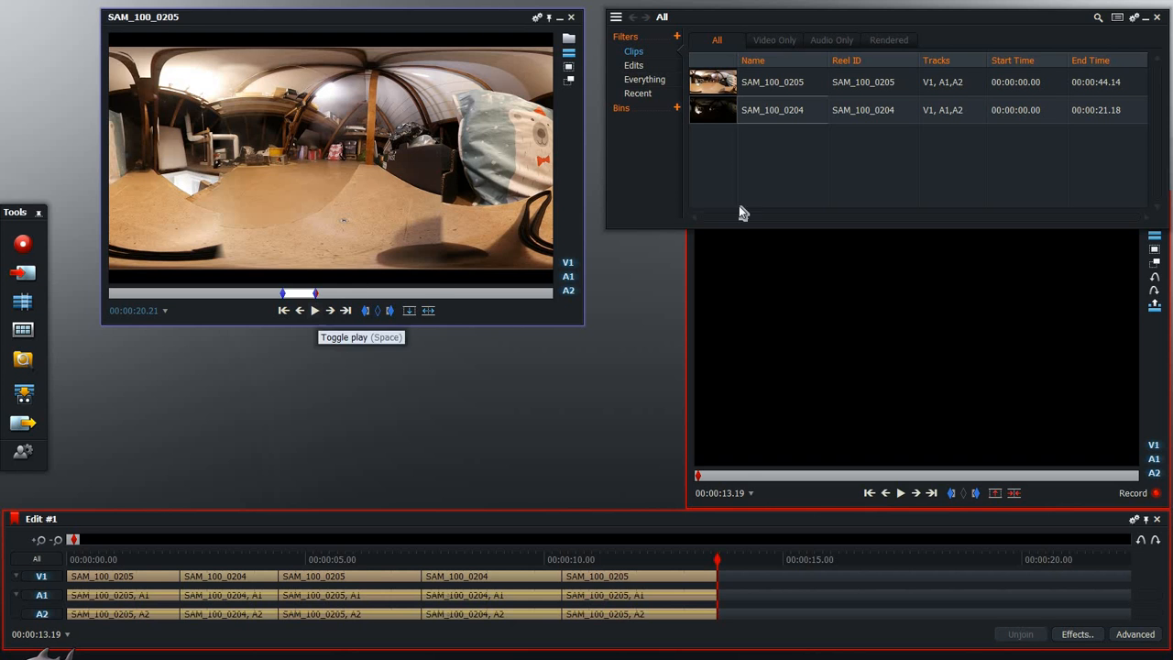
double_click(720, 118)
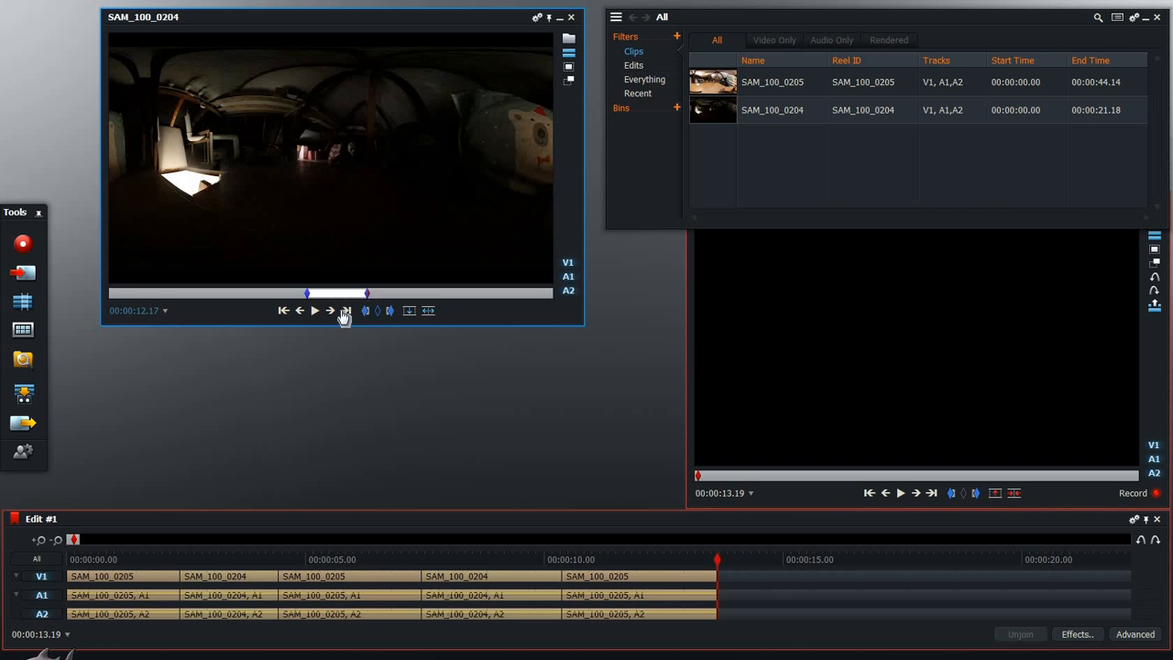
left_click(377, 313)
left_click(314, 311)
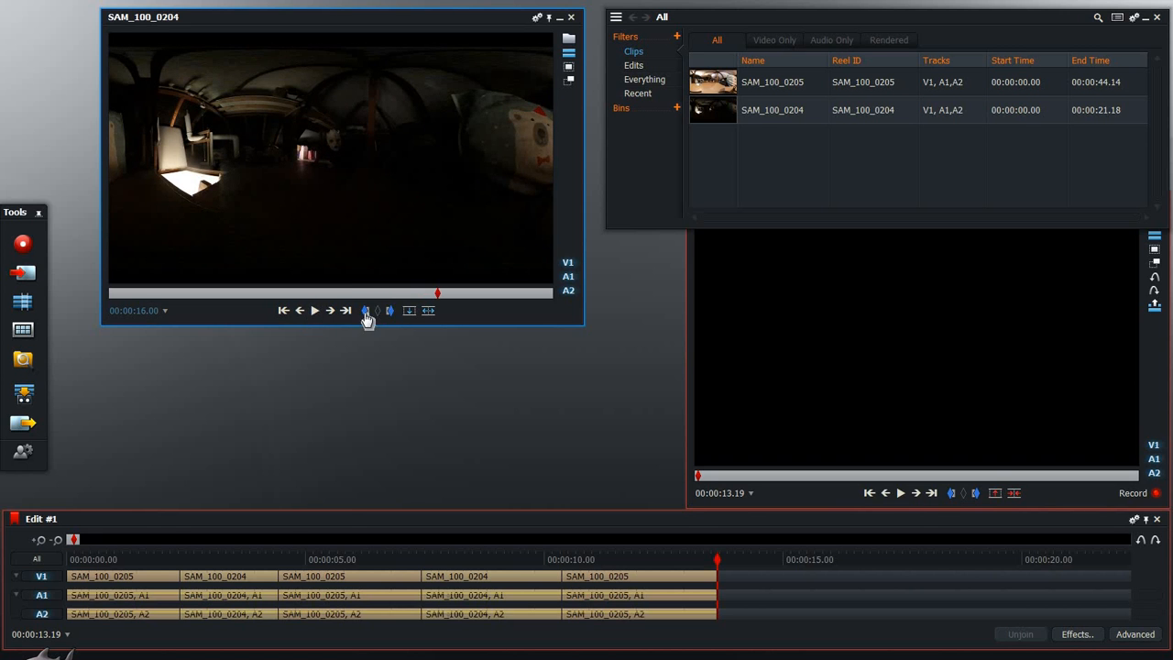
left_click(314, 312)
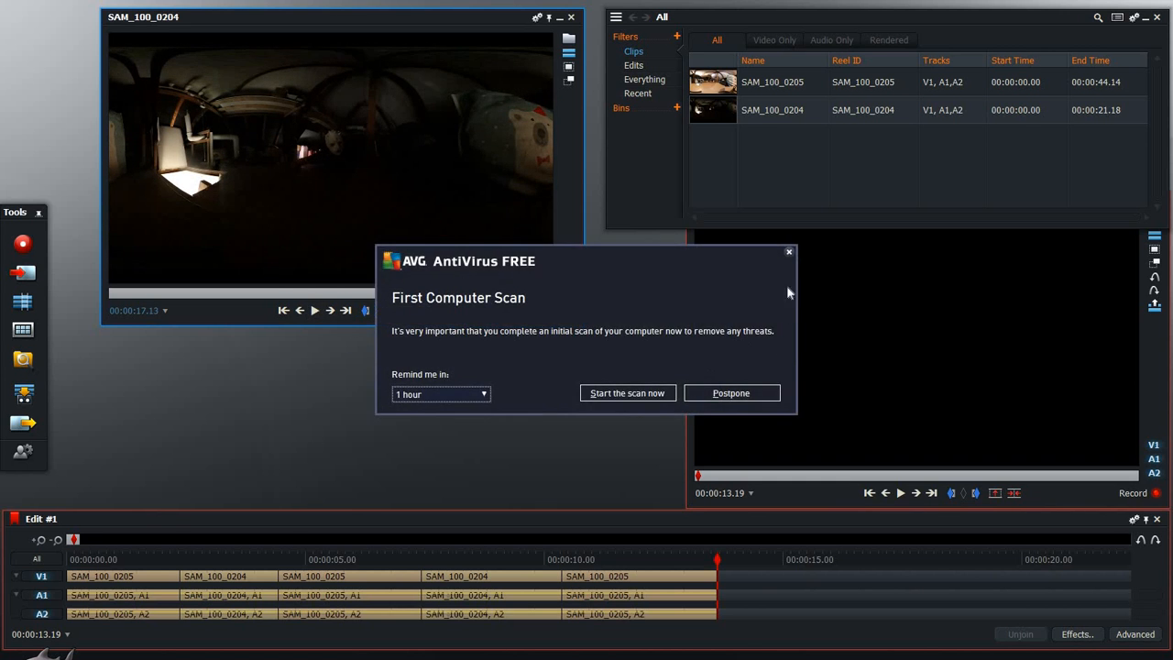
Postpone the AVG scan reminder and insert the SAM_100_0204 section with its out mark at 00:00:17.17 at the end of the edit.
left_click(717, 395)
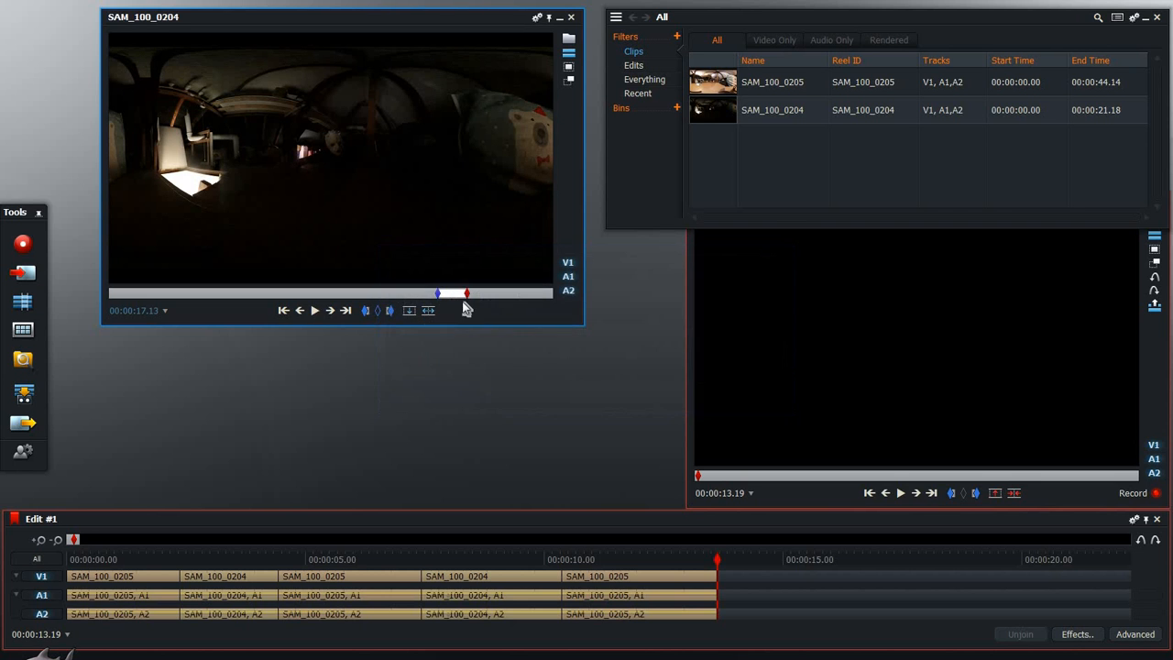
left_click(395, 315)
mouse_move(493, 295)
left_mouse_down()
mouse_move(517, 295)
mouse_move(470, 297)
left_mouse_up()
left_click(393, 313)
left_click(436, 316)
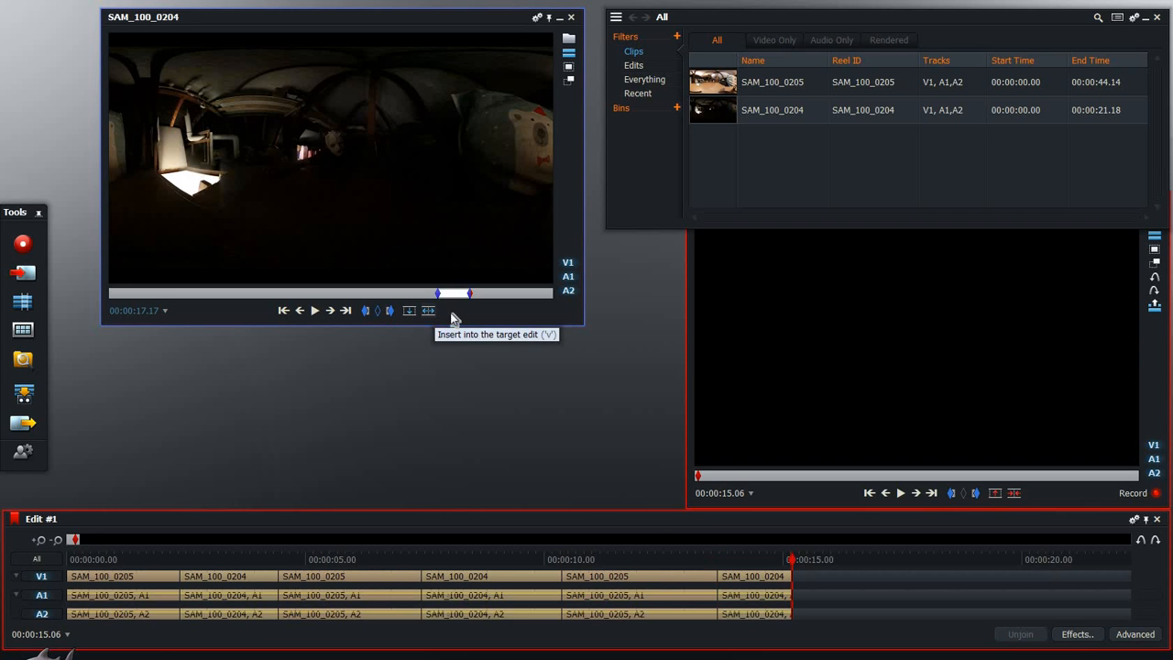
Re-mark SAM_100_0205 from 00:00:26.16 to 00:00:27.12 and insert that short section at the end of the edit.
left_click(766, 92)
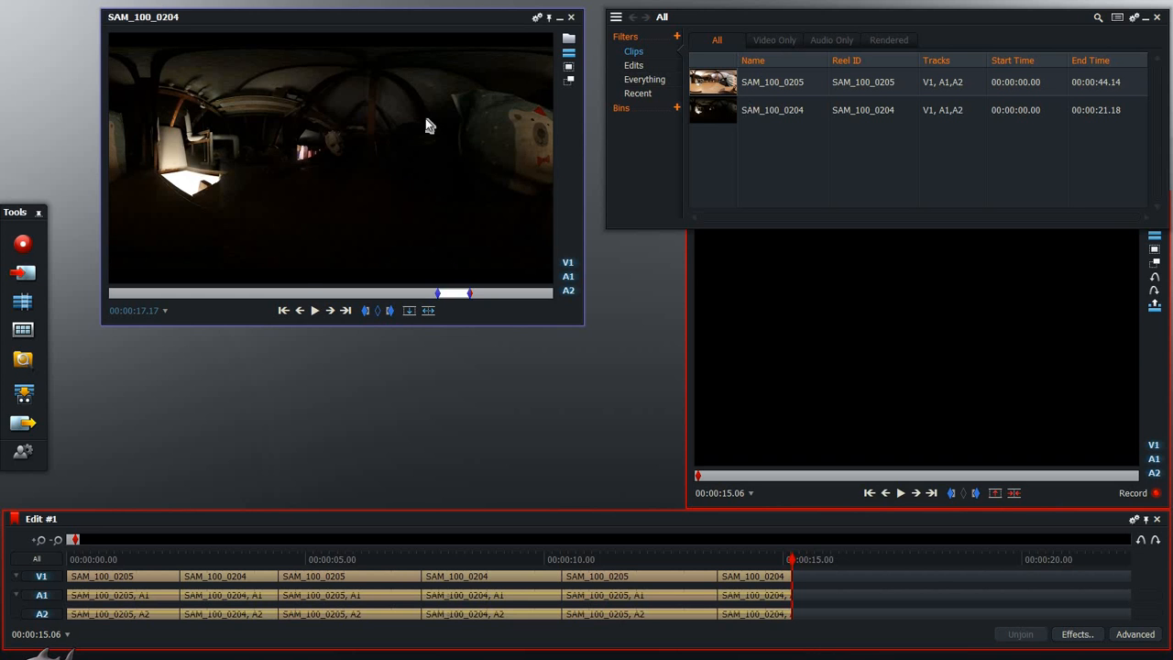
left_click_drag(713, 82, 427, 127)
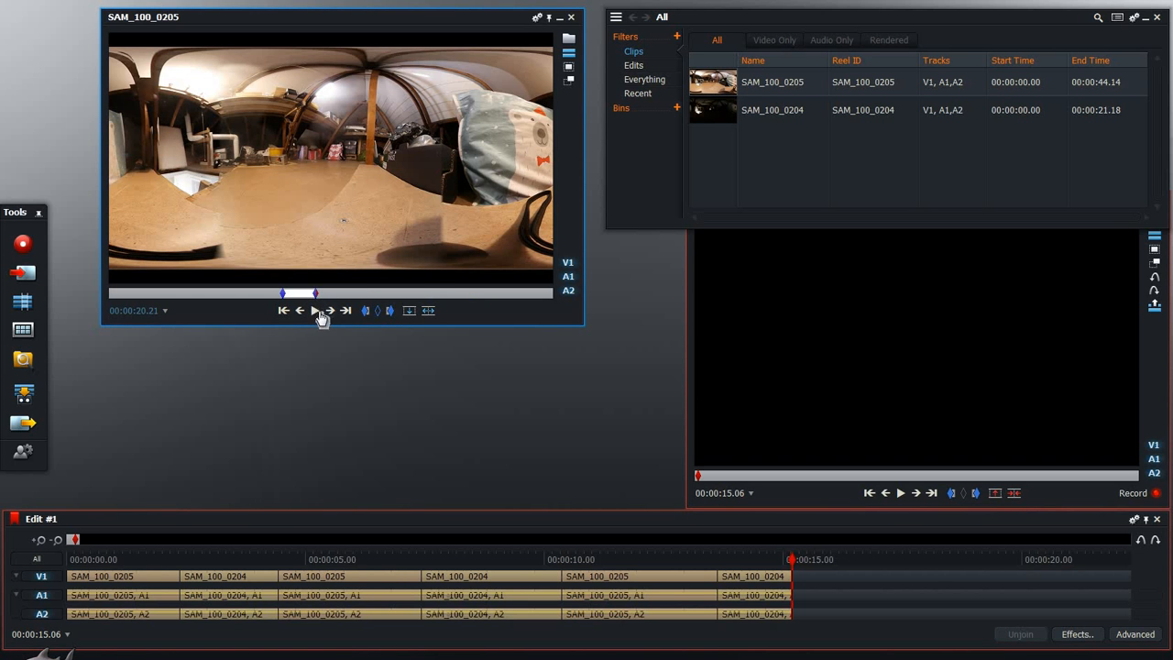
left_click(377, 312)
left_click(316, 312)
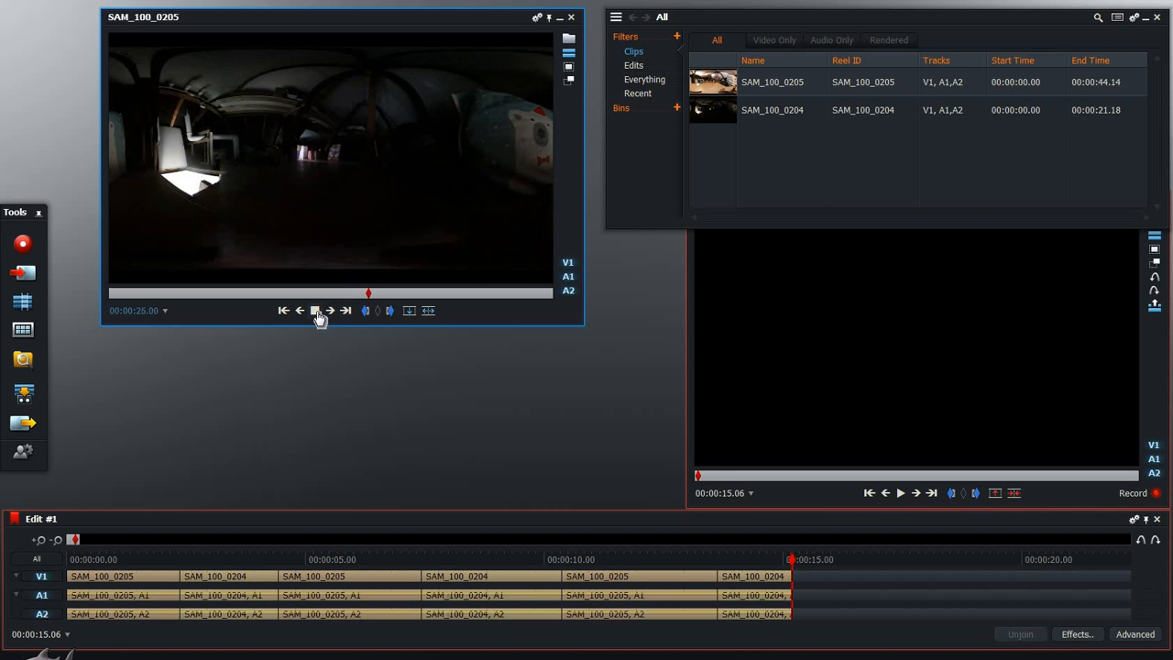
left_click(317, 312)
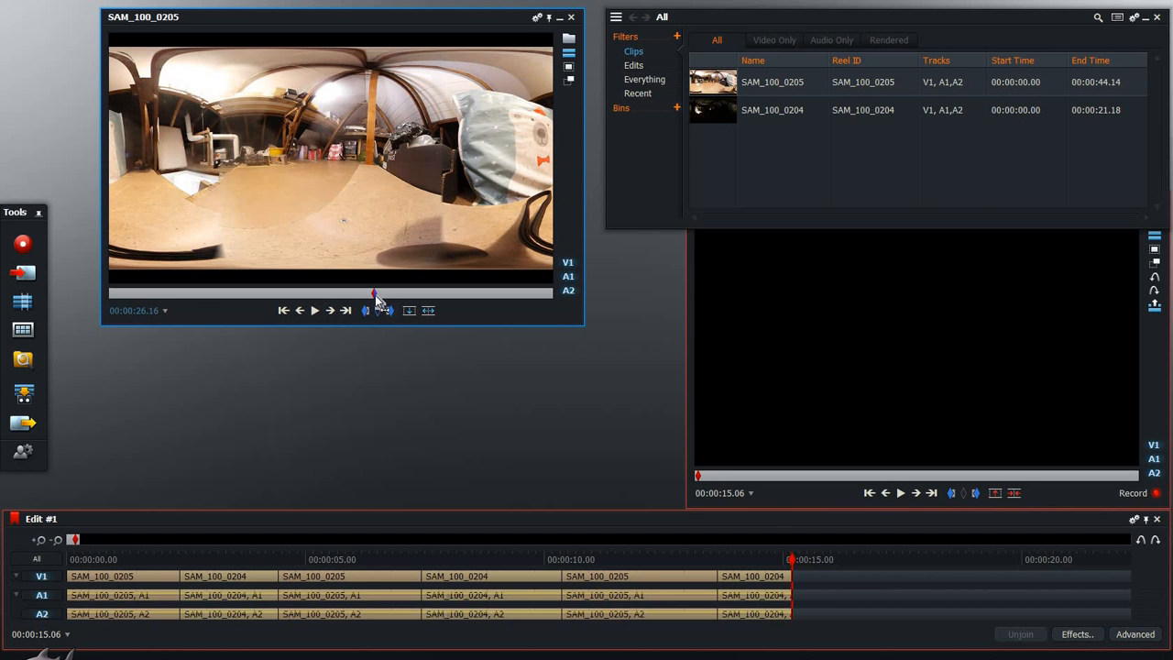
mouse_move(377, 293)
left_mouse_down()
mouse_move(393, 294)
mouse_move(380, 294)
left_mouse_up()
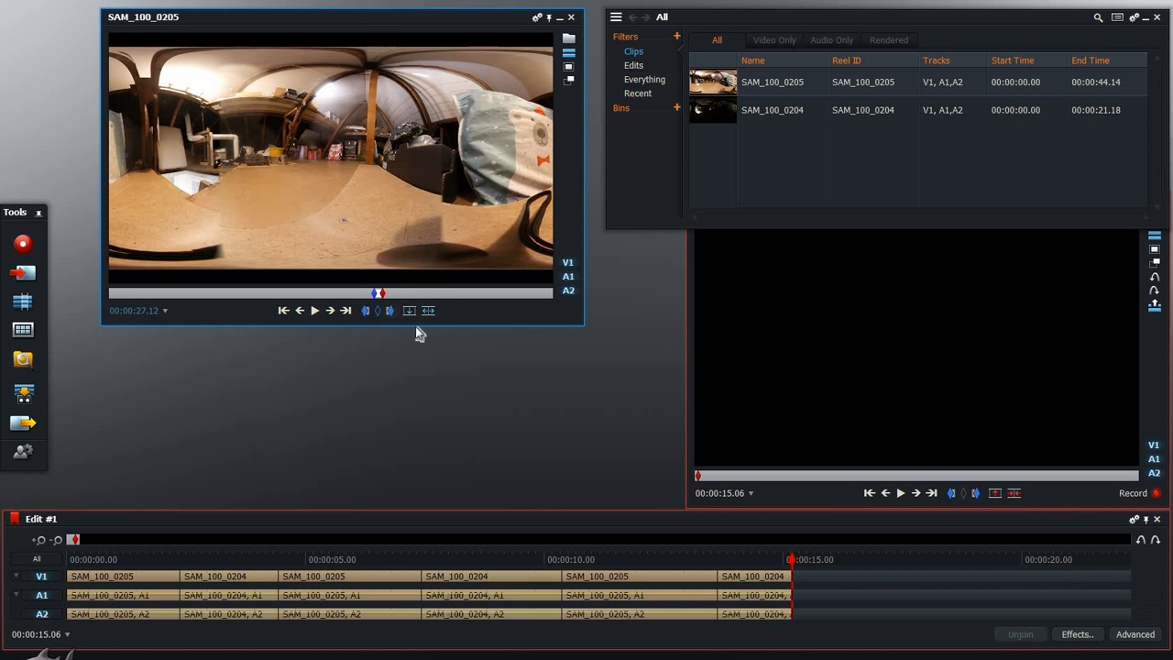
left_click(430, 315)
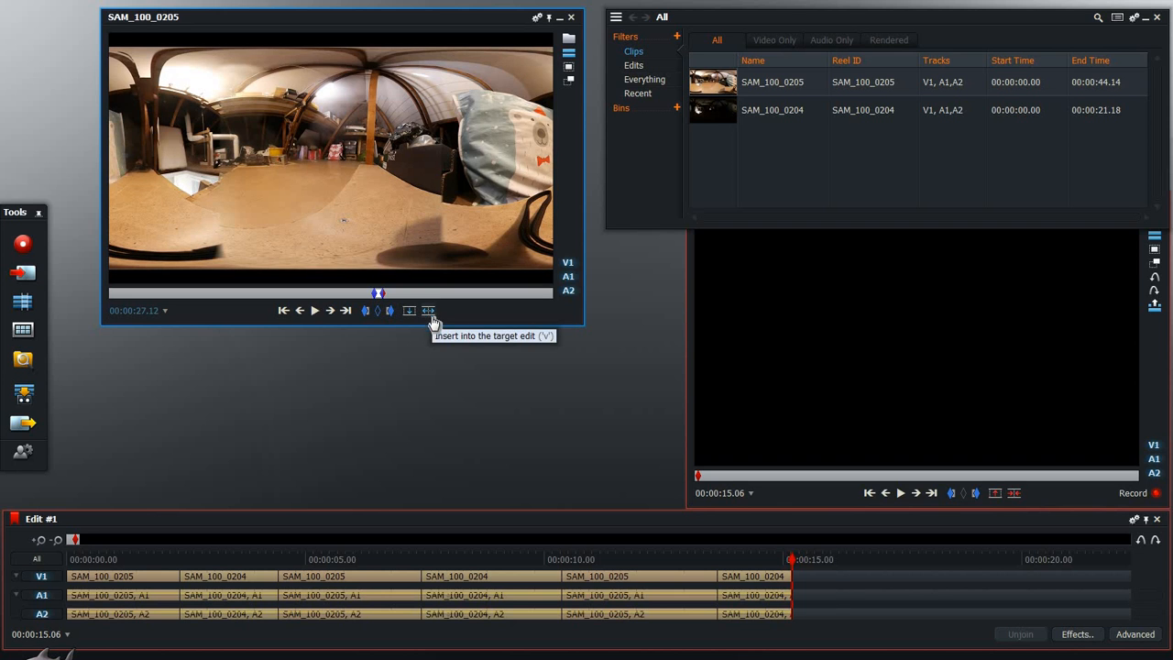
Load SAM_100_0204, re-mark it from 00:00:18.17 to 00:00:19.21 and insert that section at the end of the edit.
left_click(717, 117)
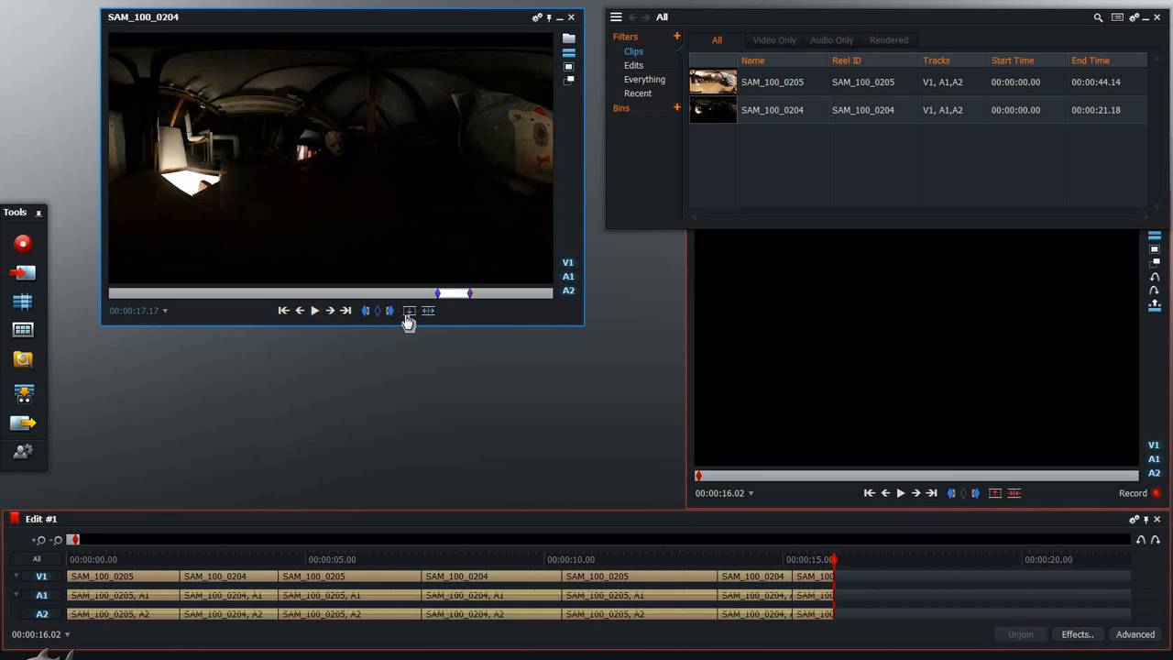
left_click(377, 310)
left_click(495, 295)
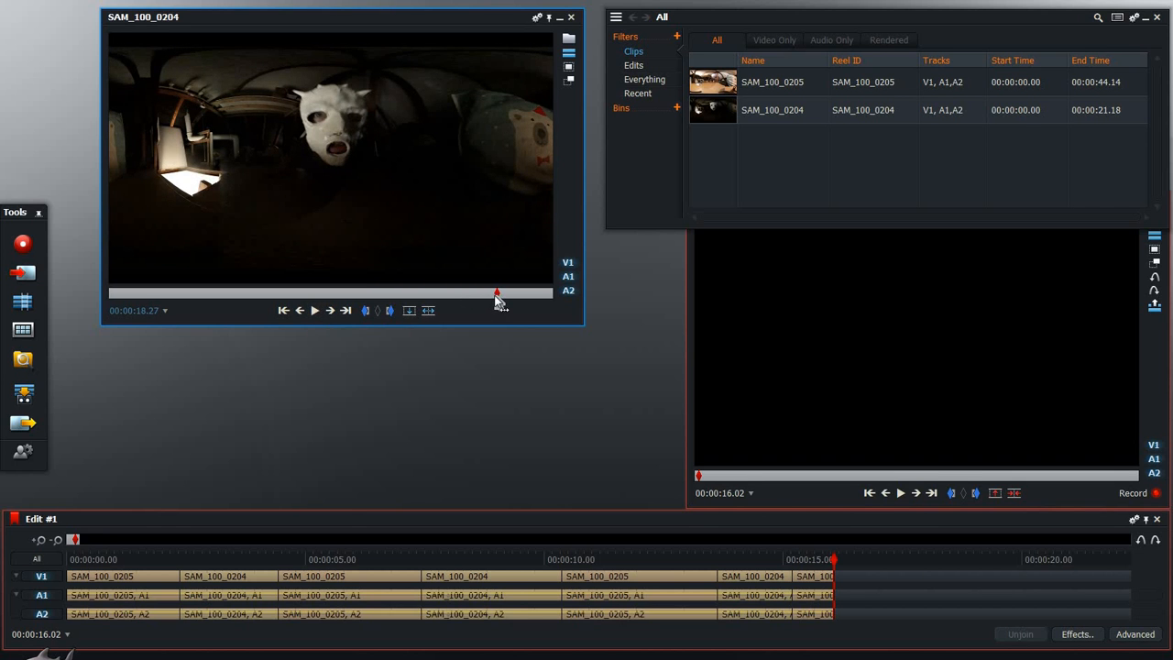
left_click_drag(498, 295, 490, 299)
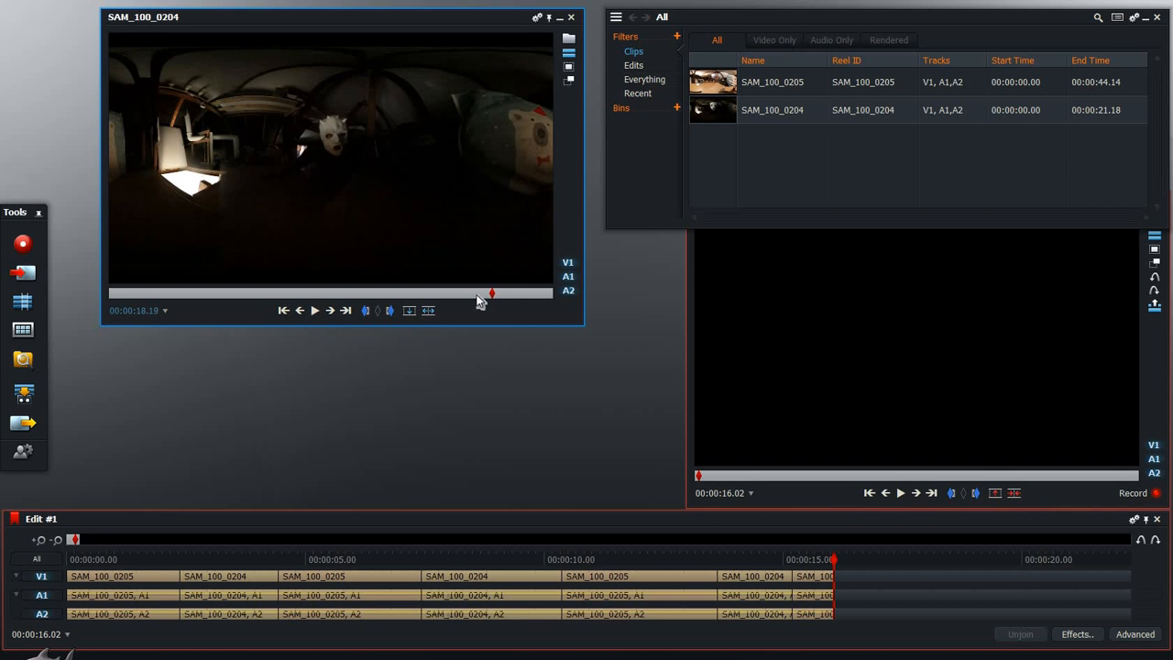
left_click(366, 313)
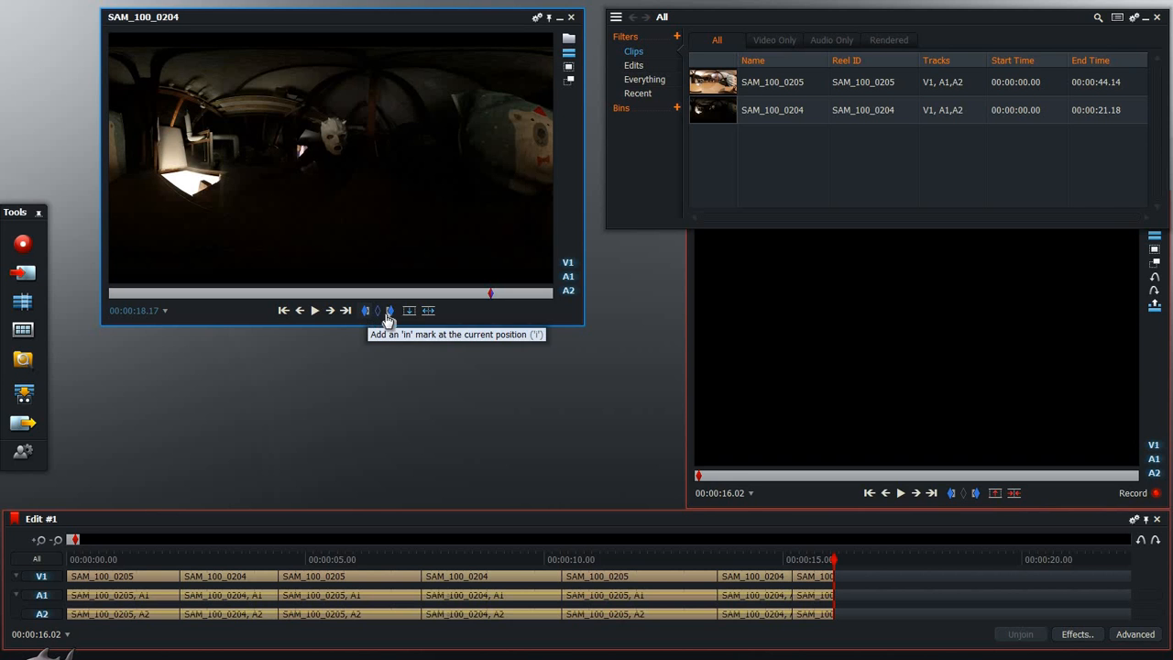
left_click(316, 312)
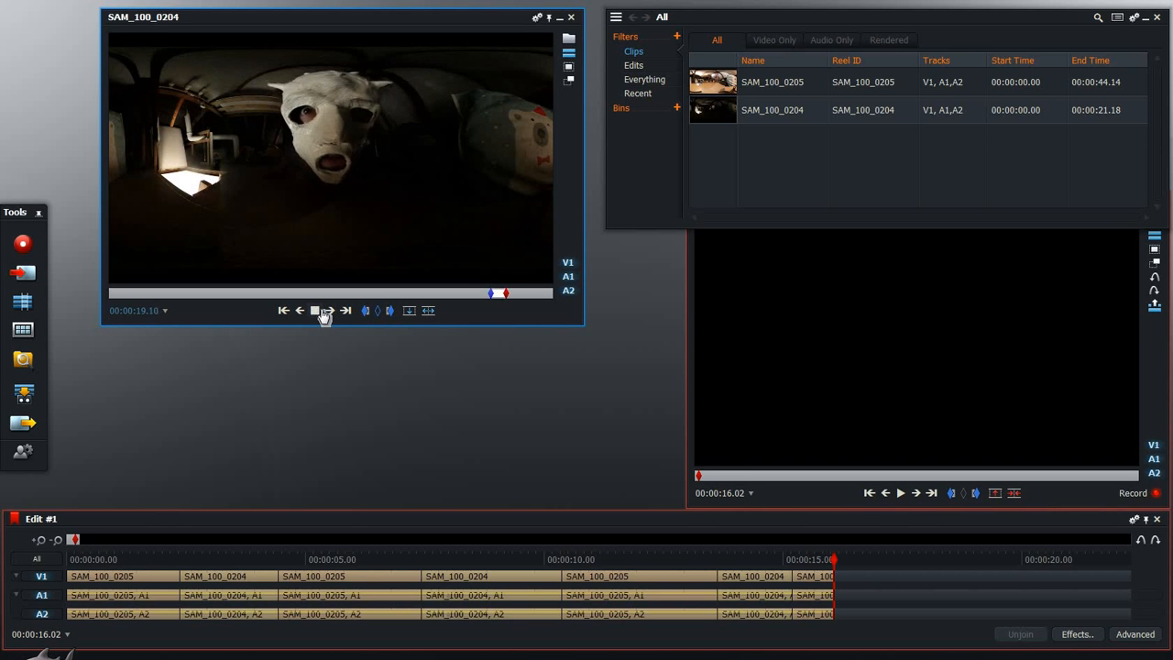
left_click(318, 312)
left_click(416, 313)
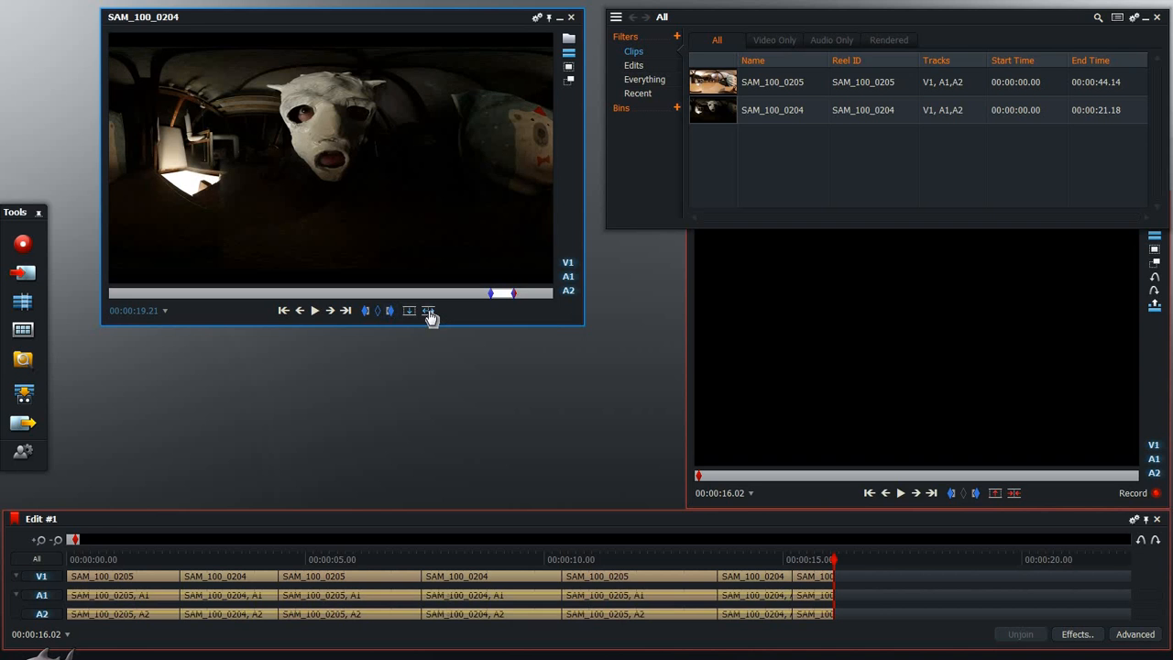
left_click(429, 313)
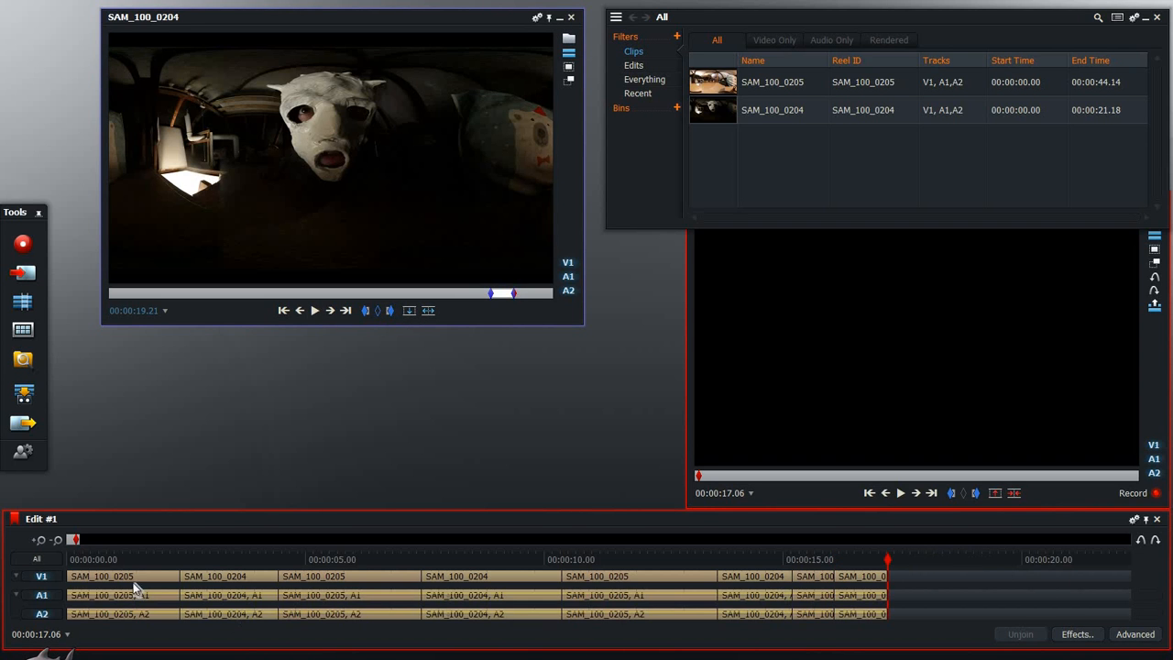
Mark the empty stretch of Edit #1 from 00:00:17.06 to its end at 00:30:17.06 and delete it, closing the gap.
left_click(57, 541)
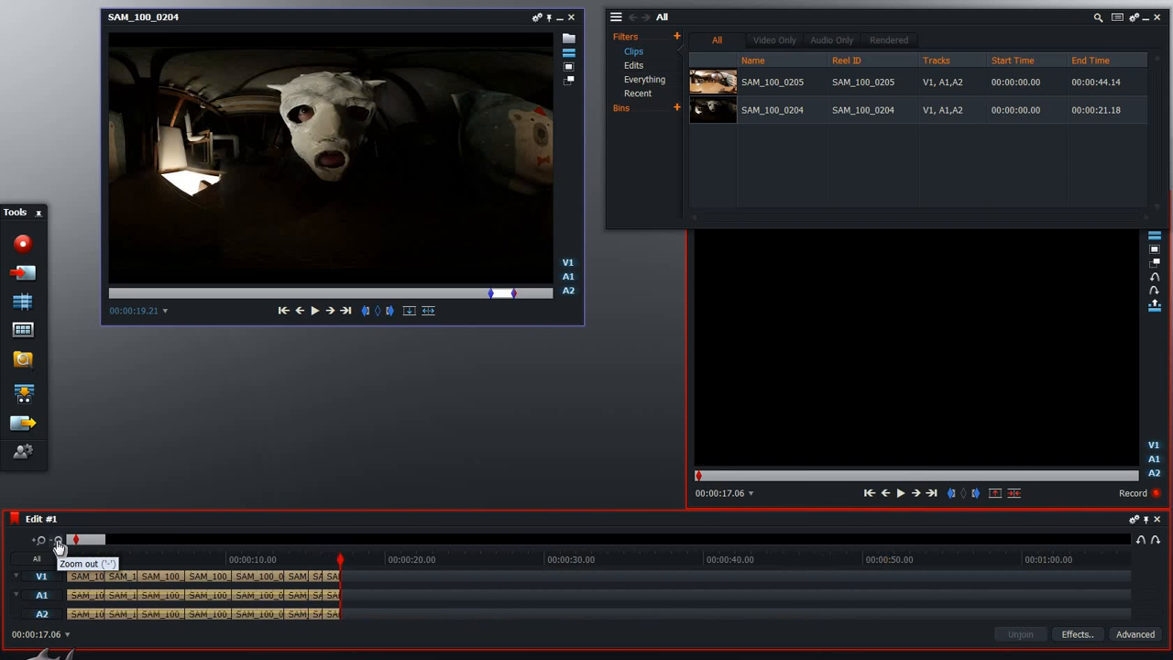
left_click(56, 541)
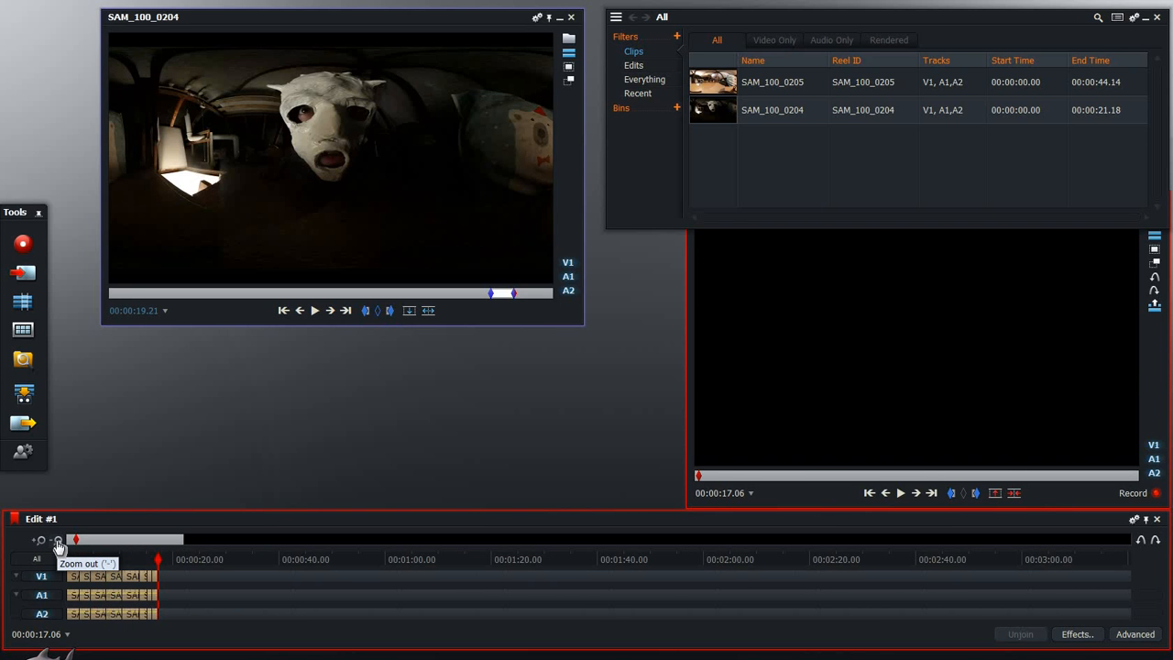
left_click(57, 541)
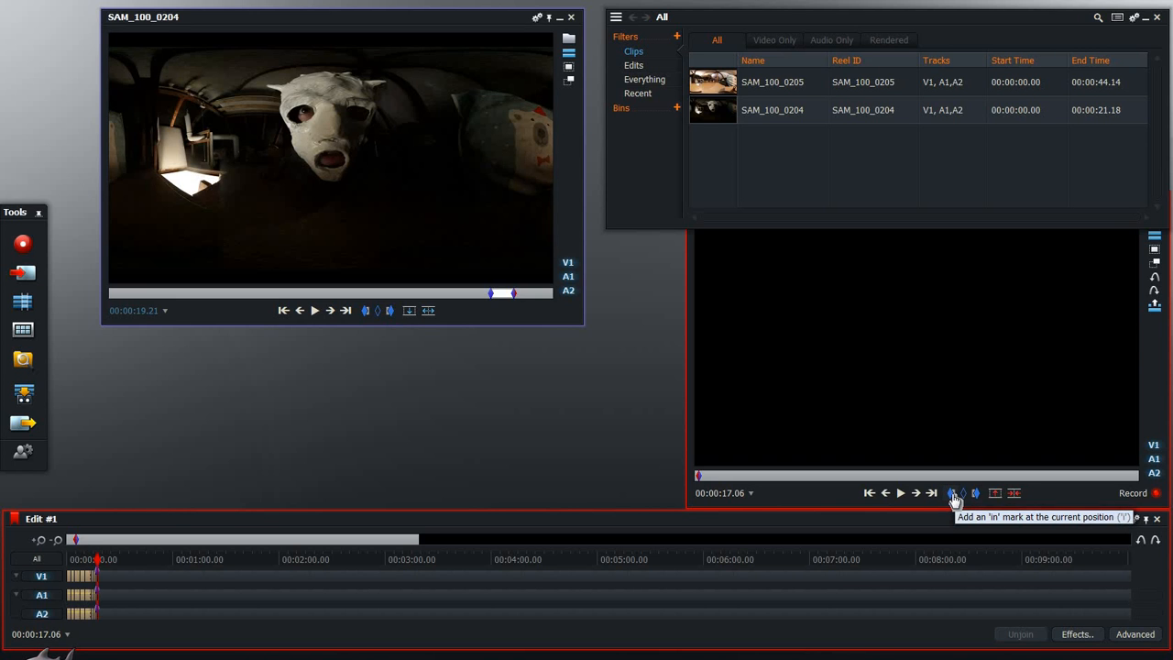
left_click(931, 493)
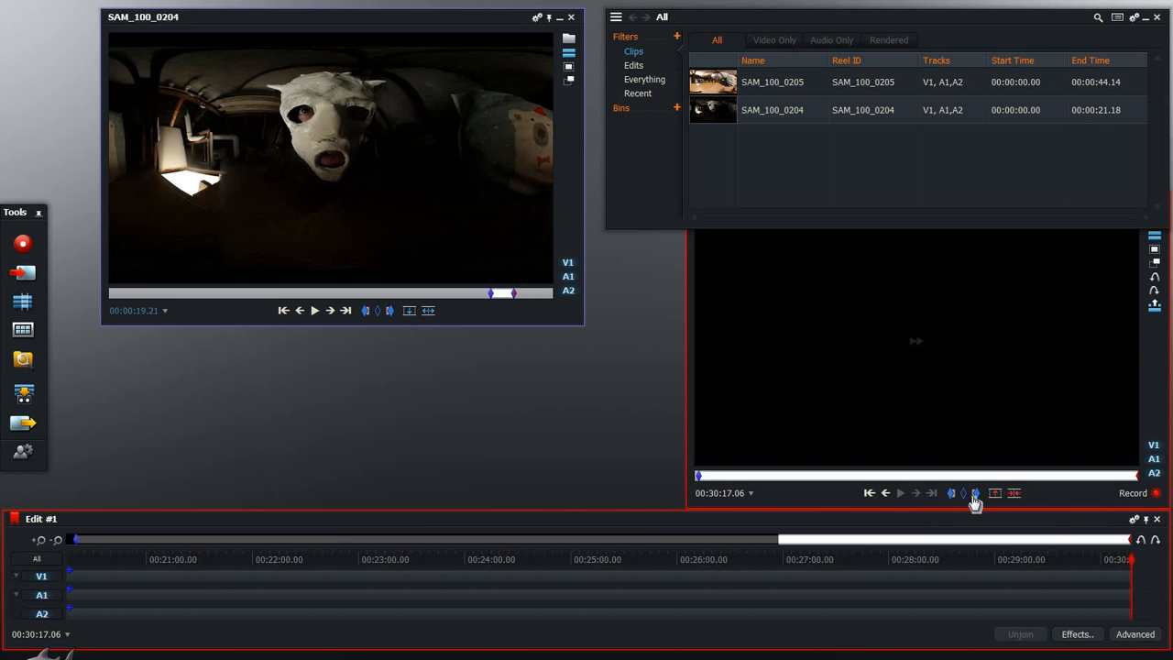
left_click(975, 503)
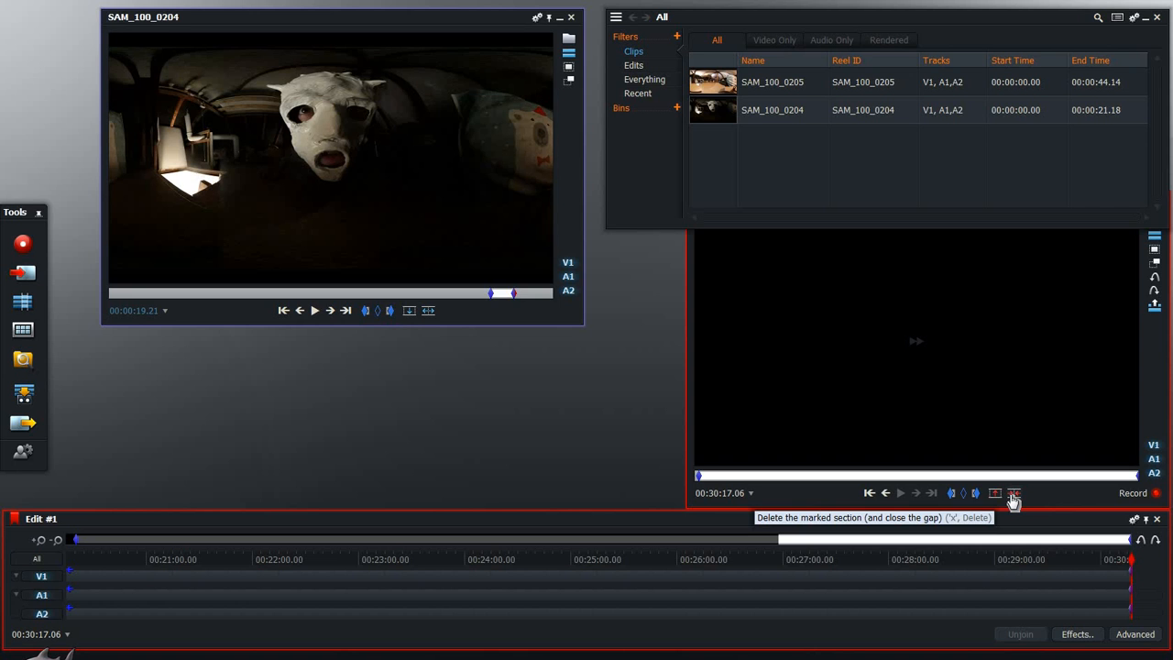
left_click(1012, 494)
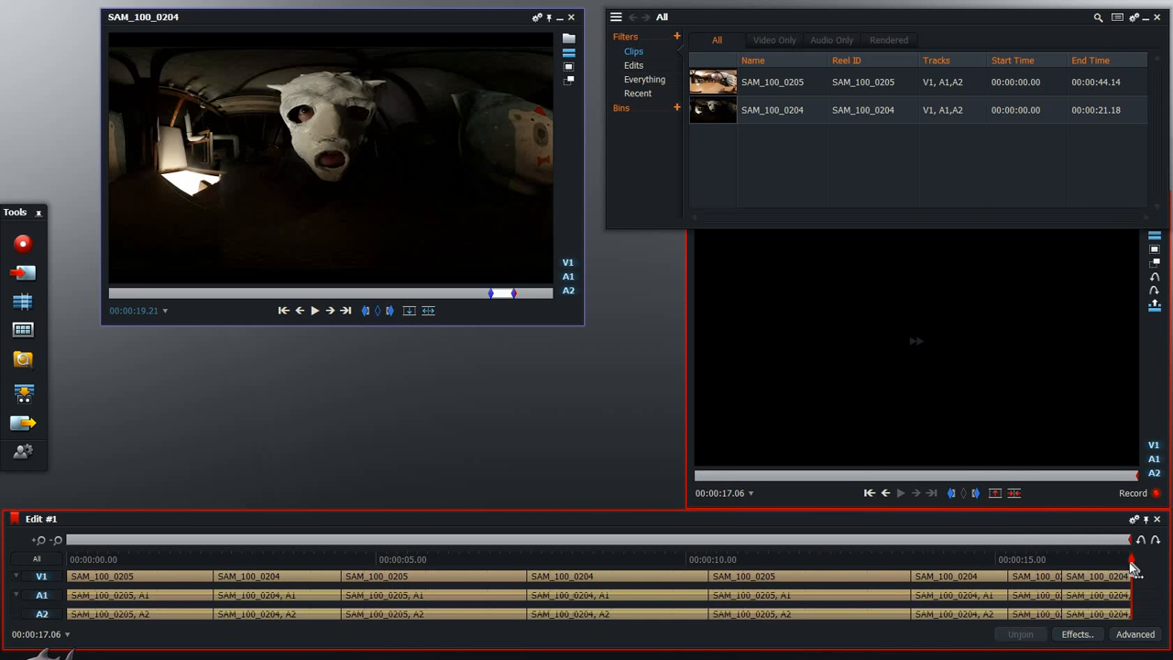
Play Edit #1 from its beginning to review the finished sequence.
left_click_drag(1134, 561, 32, 534)
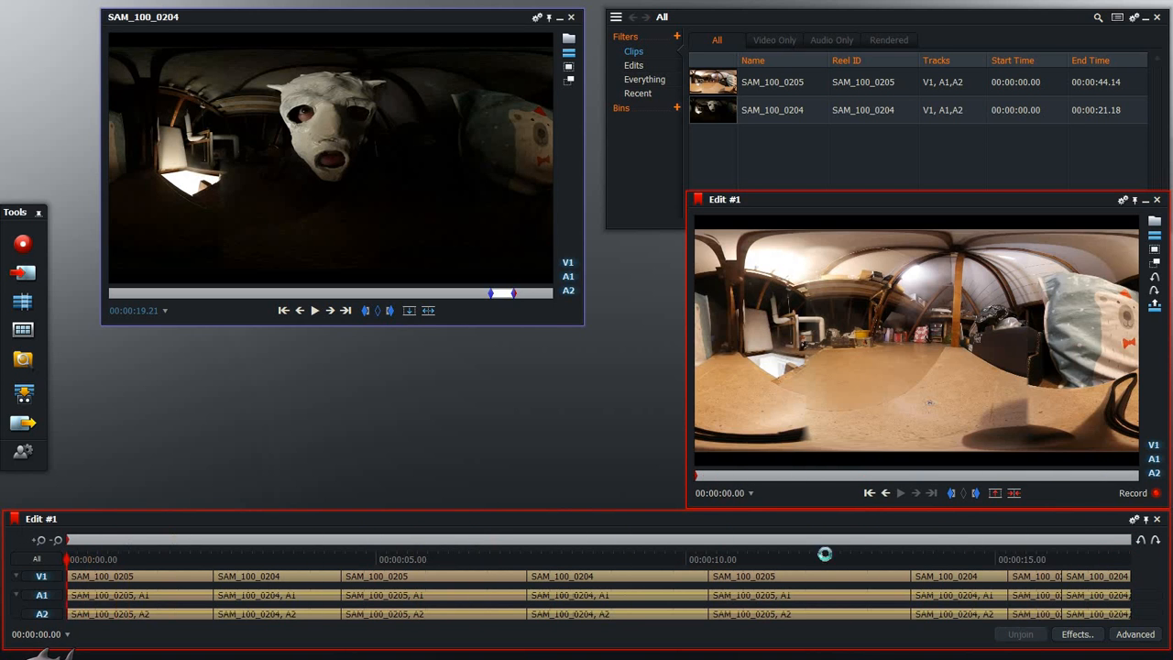
left_click(900, 493)
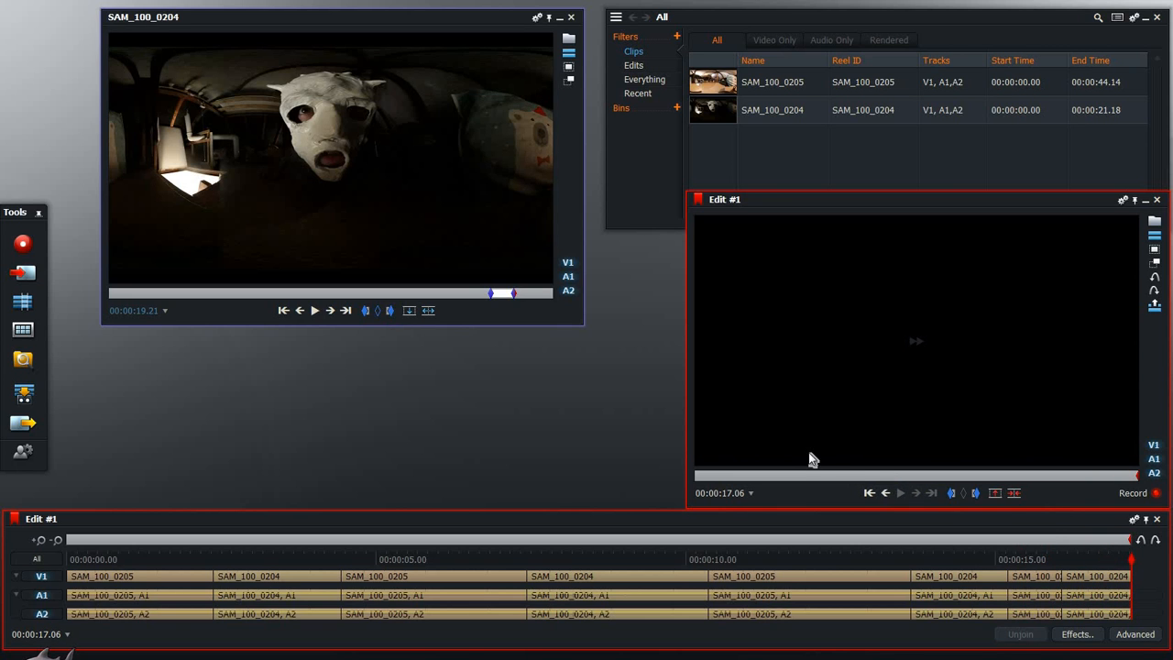
Open the export settings for Edit #1, look through the available format groups and choose YouTube (max 720p).
left_click(24, 425)
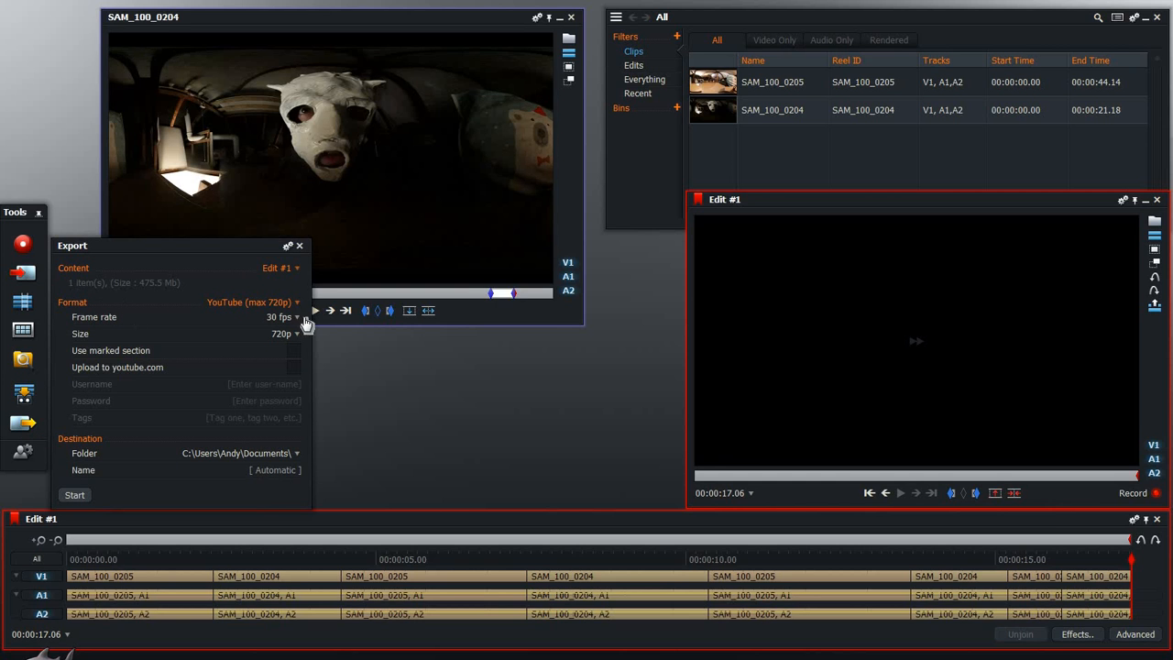
left_click(278, 306)
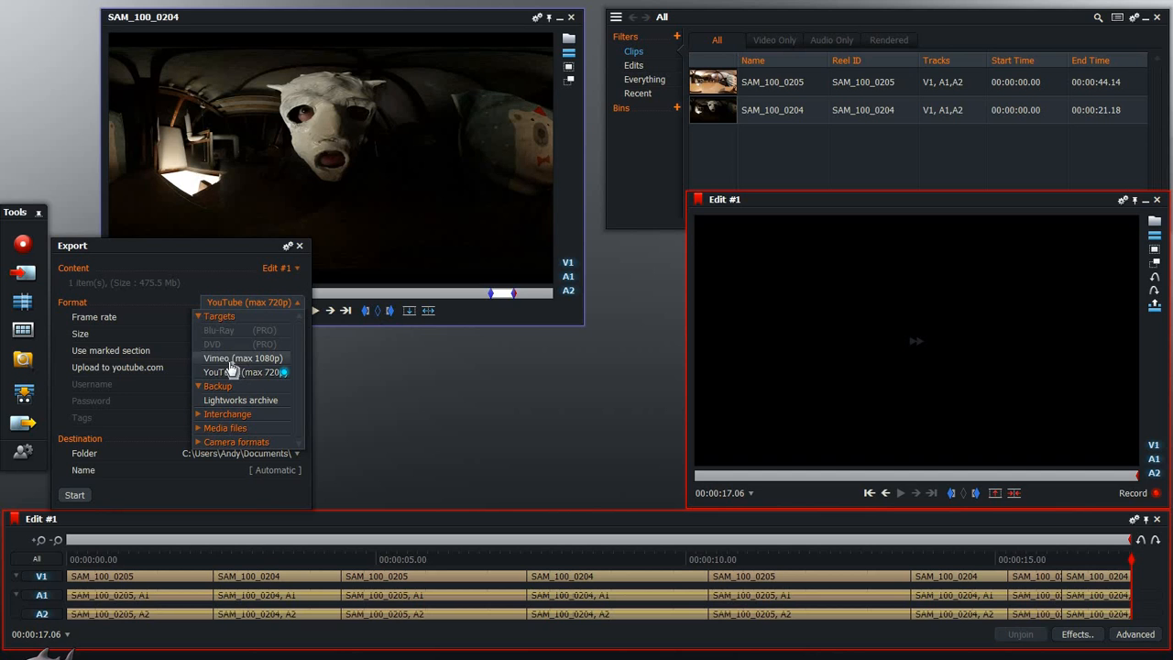
left_click(231, 418)
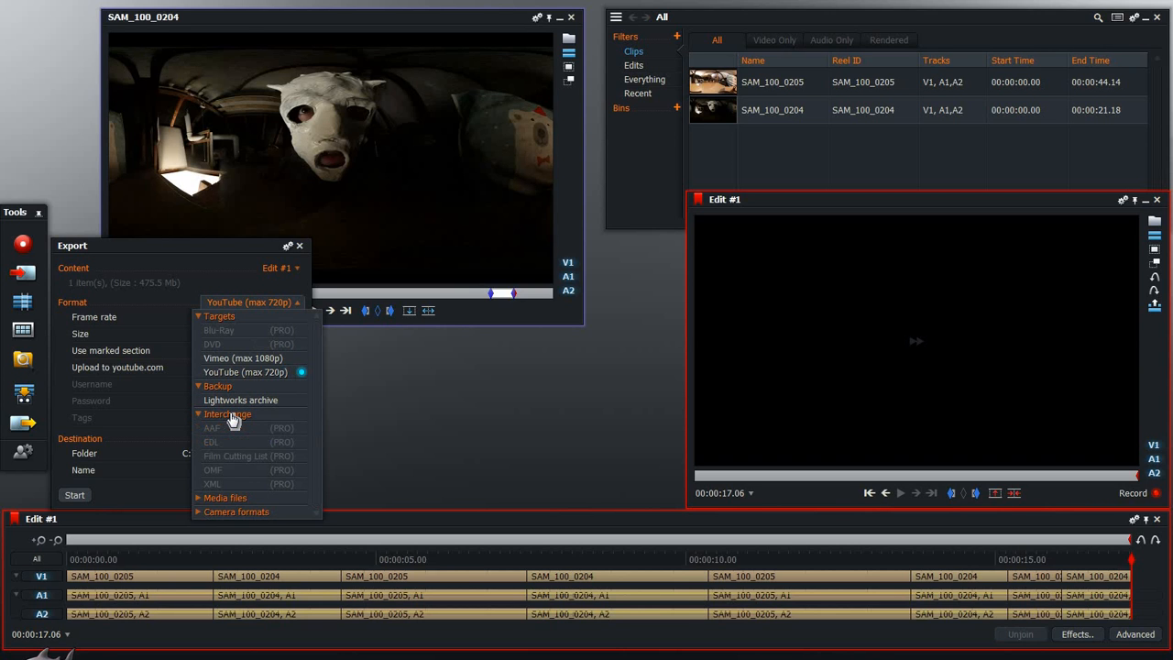
left_click(227, 500)
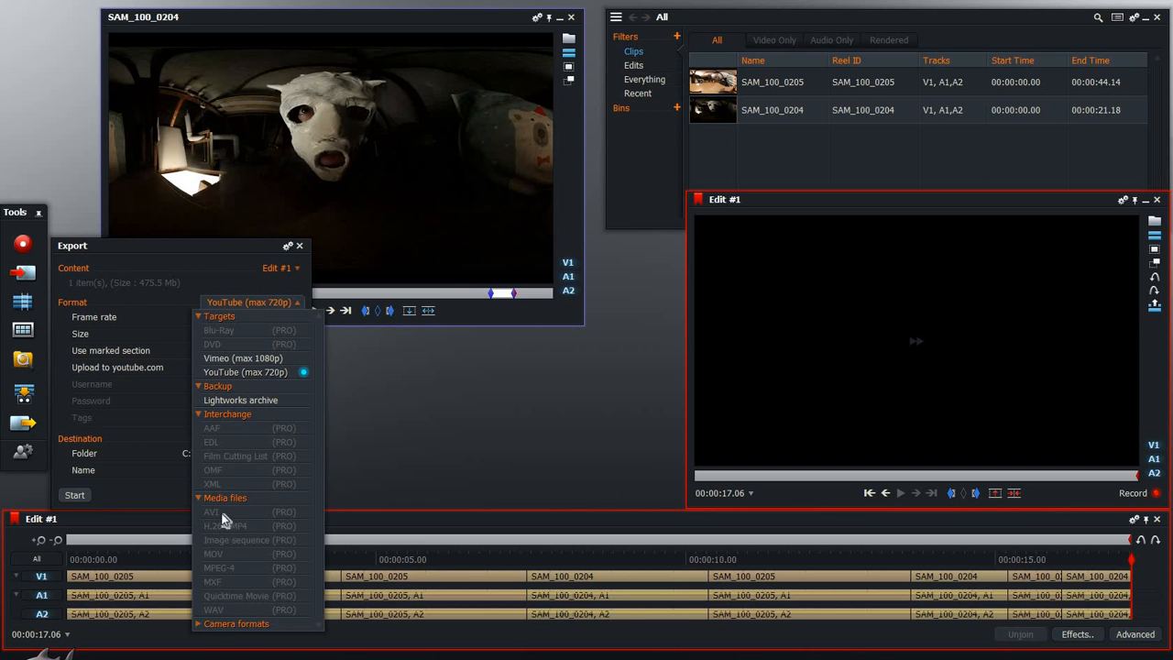
left_click(245, 631)
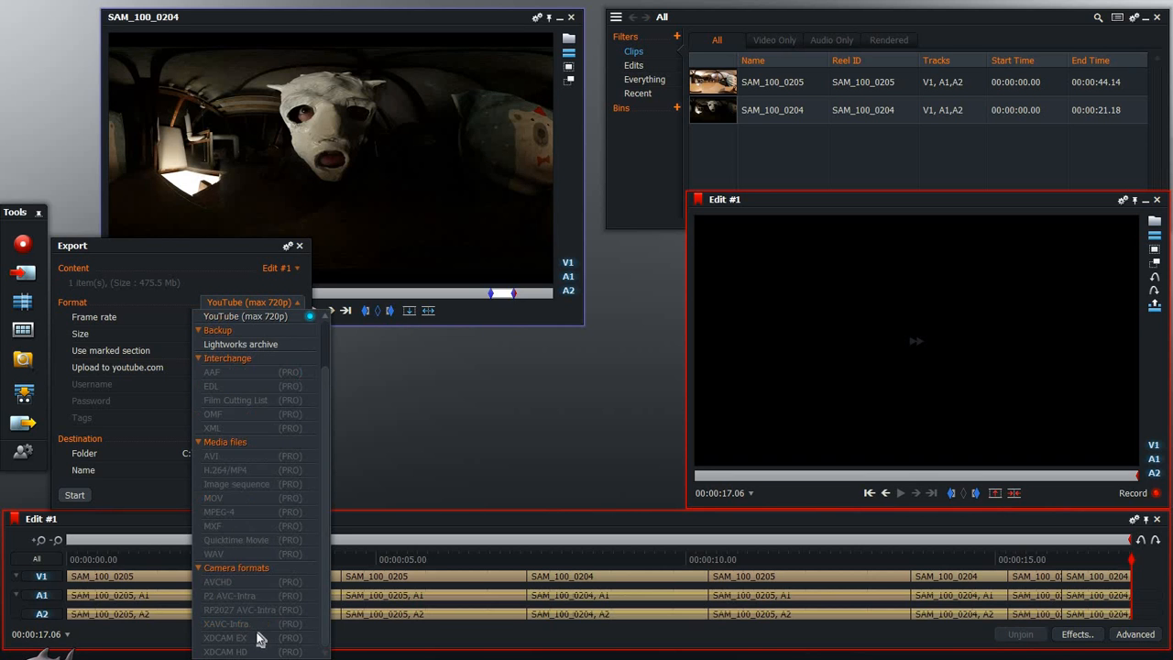
left_click(225, 570)
left_click(218, 500)
left_click(224, 414)
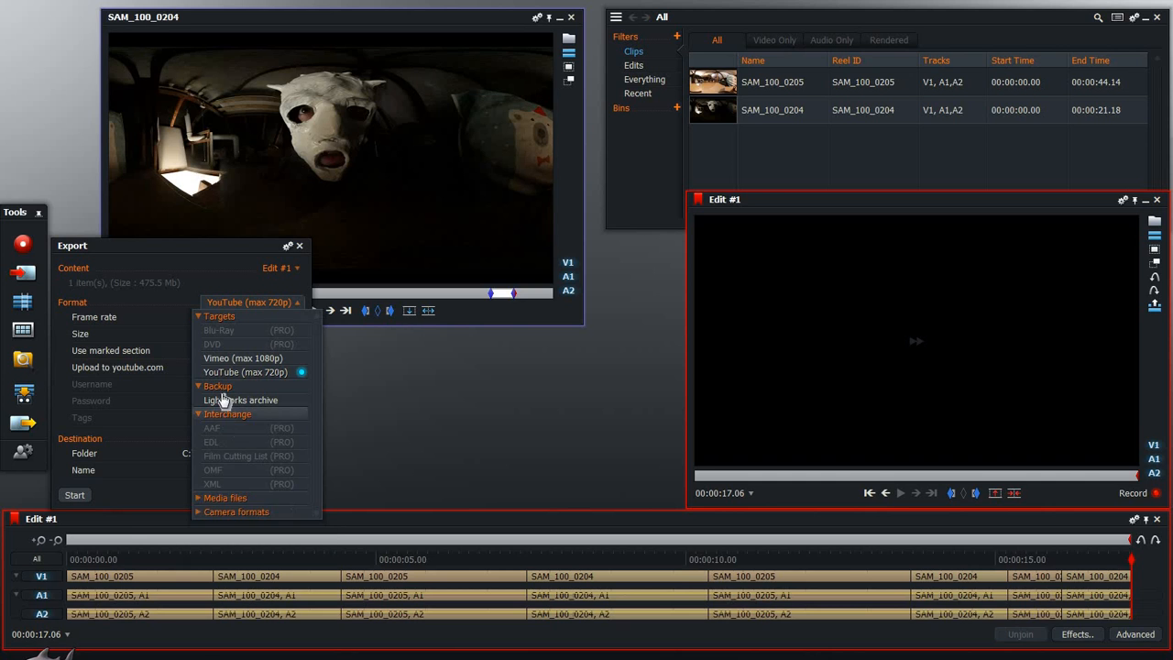
left_click(223, 413)
left_click(218, 386)
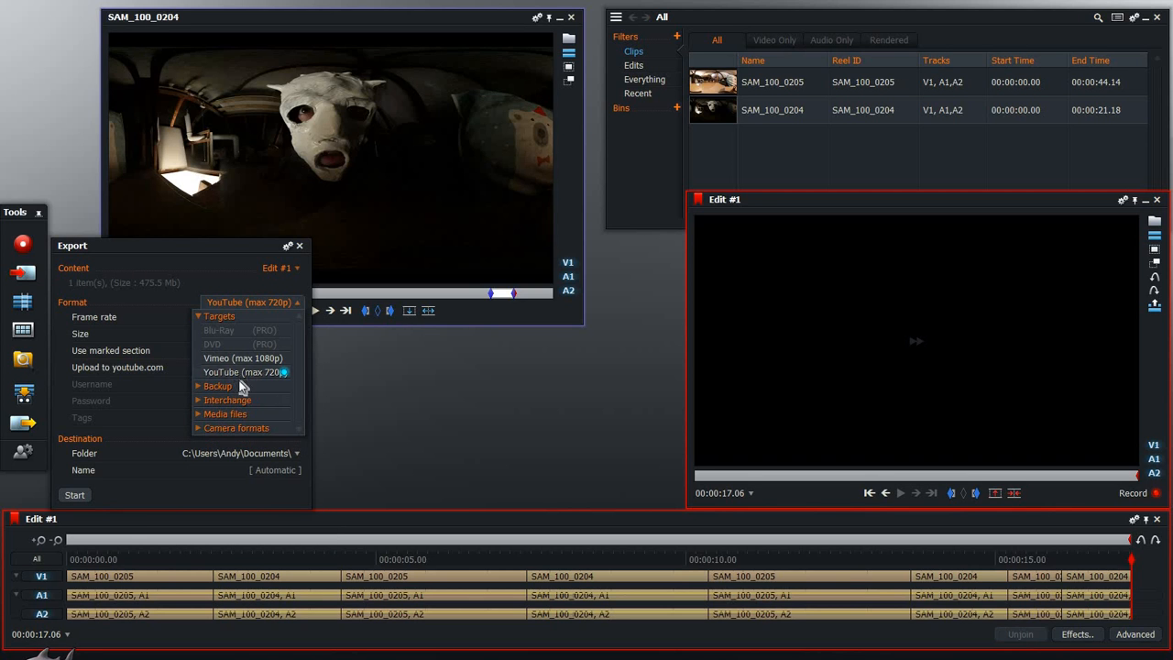
left_click(255, 373)
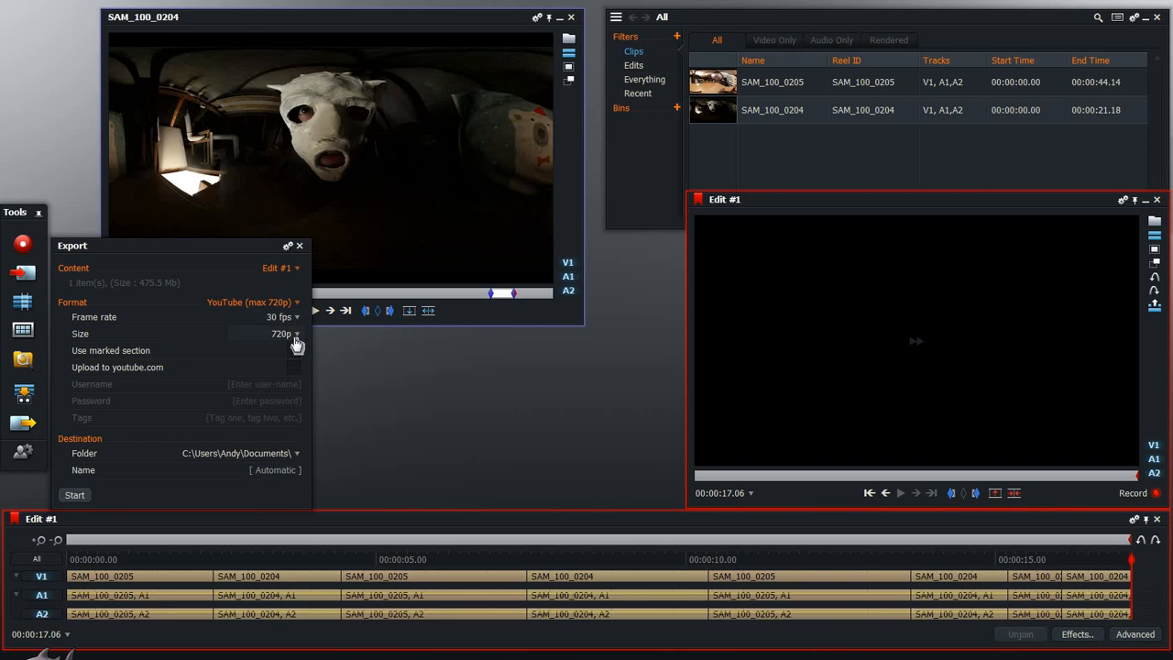
Examine the available export sizes and the account fields of the YouTube upload option, leaving the upload switched off.
left_click(295, 337)
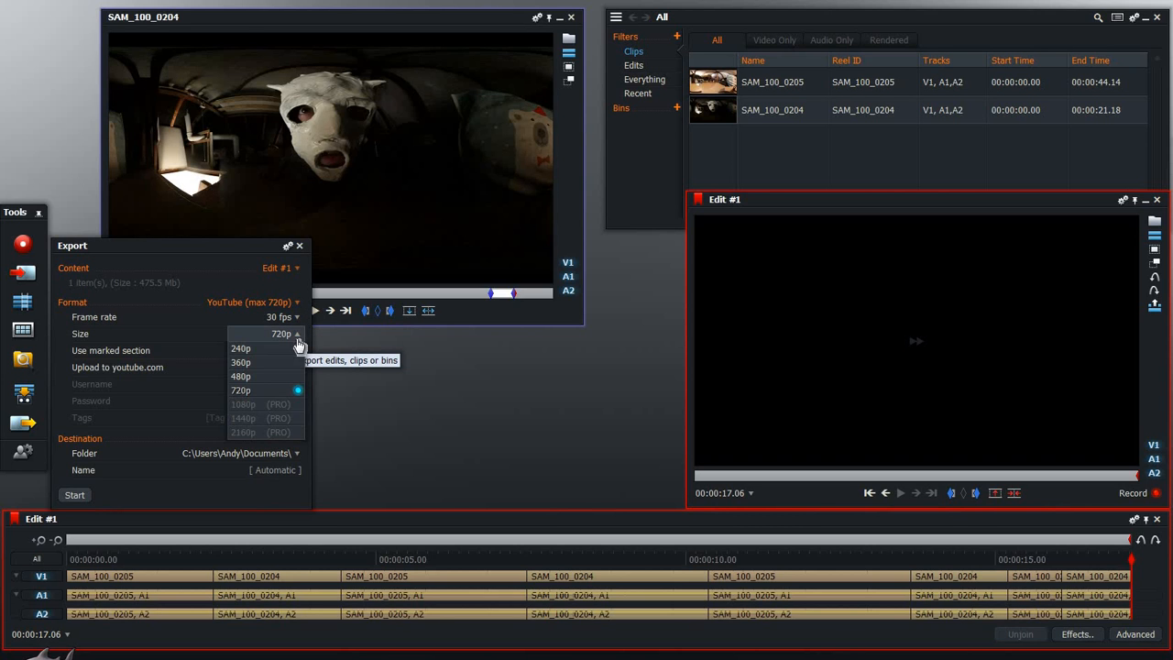
left_click(223, 379)
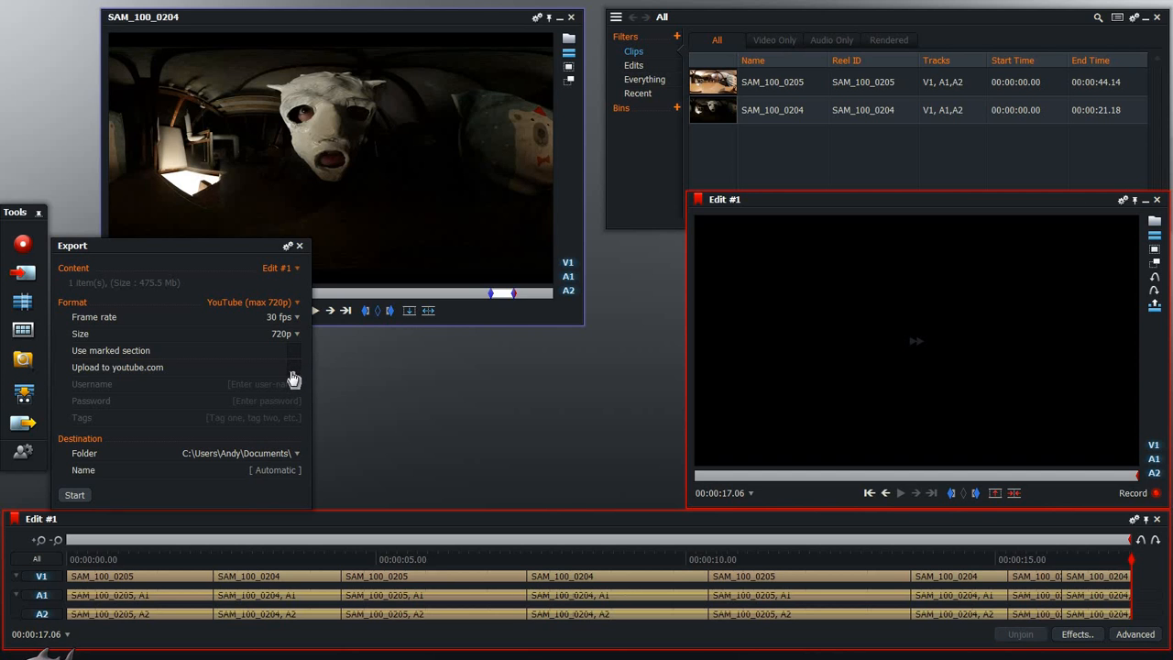
left_click(295, 369)
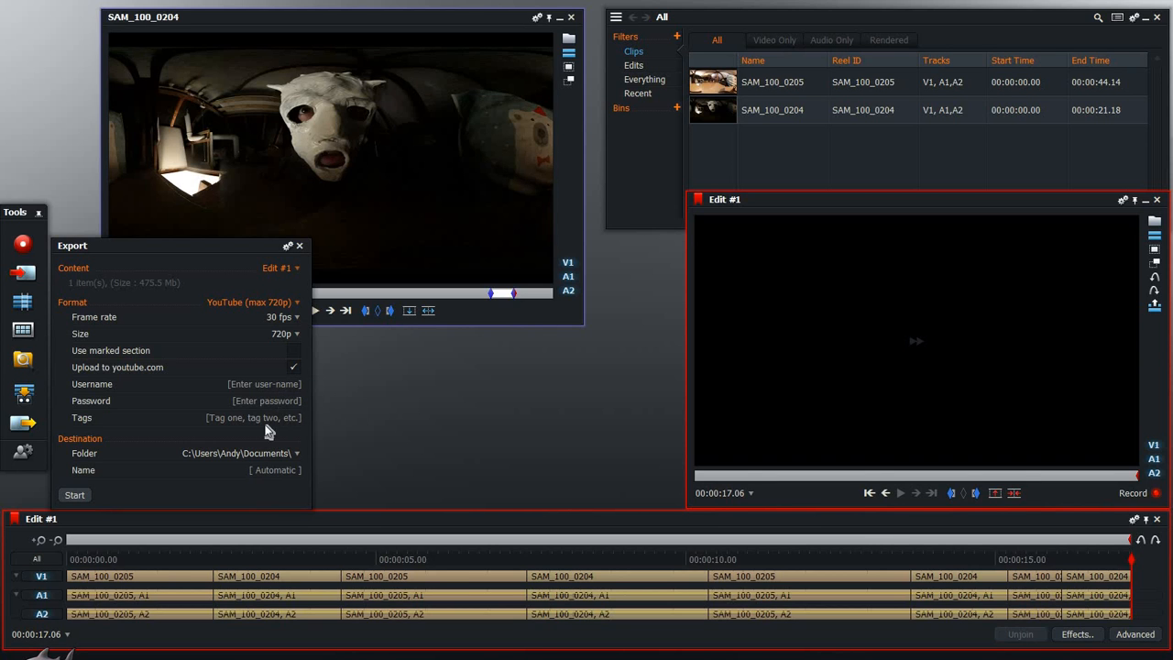
left_click(294, 369)
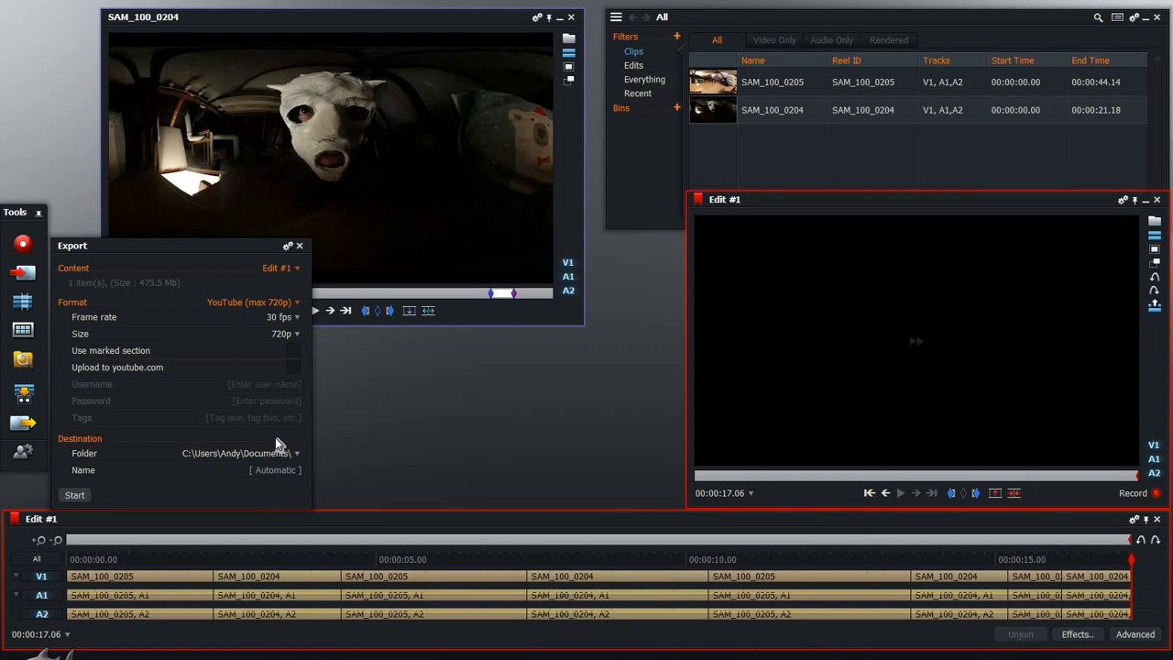
Name the exported file New Video and start the export.
left_click(277, 469)
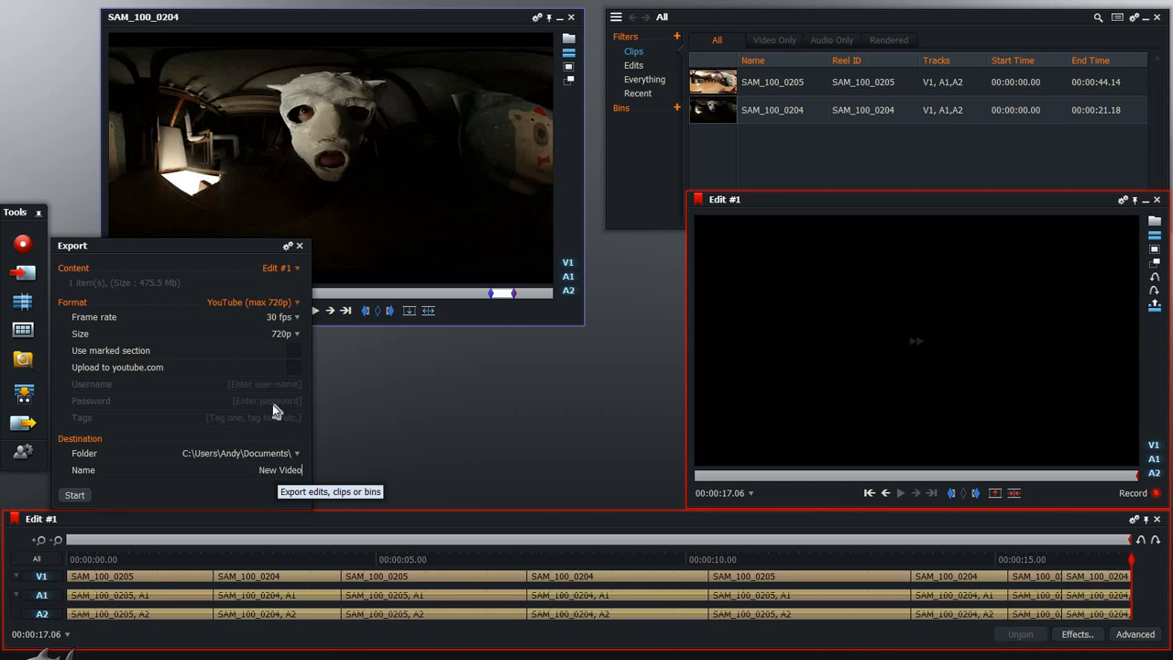
left_click(75, 495)
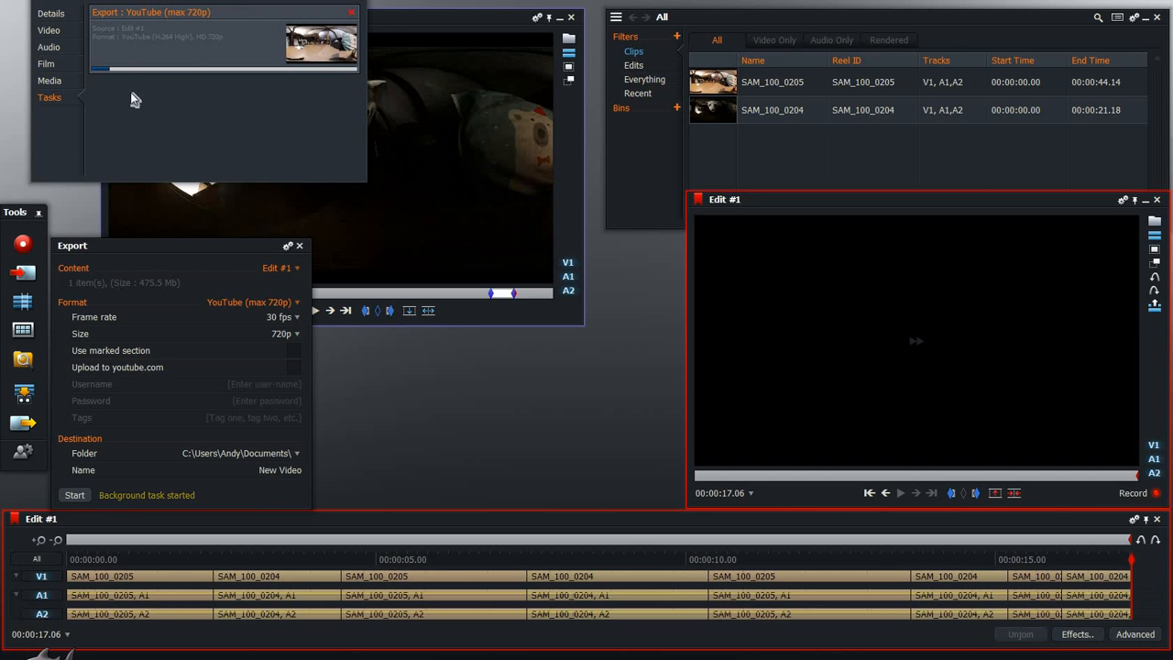